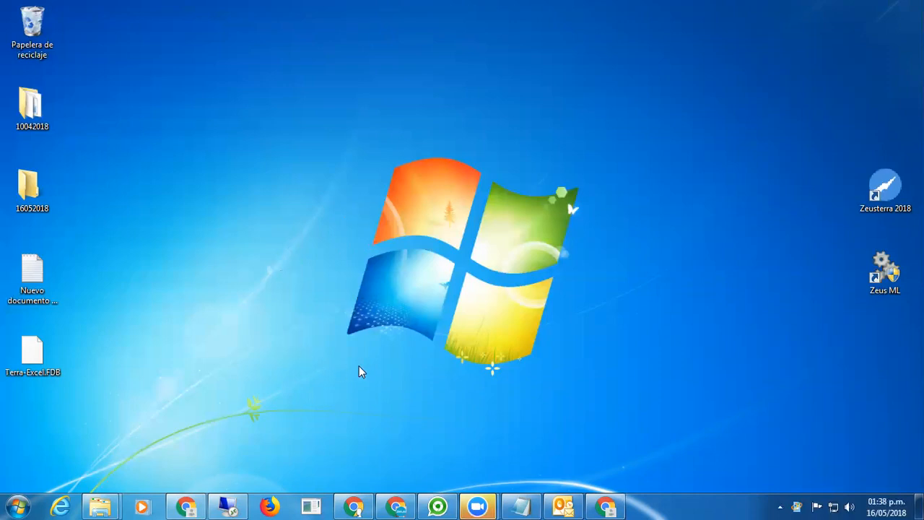
Launch Excel 2010 with a blank workbook and view the Office Professional Plus 2010 version in Help.
left_click(18, 506)
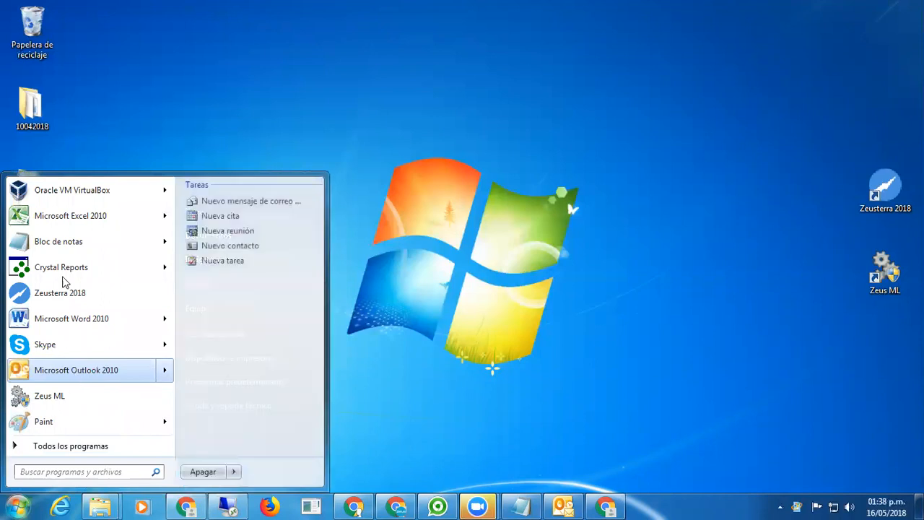
mouse_move(113, 221)
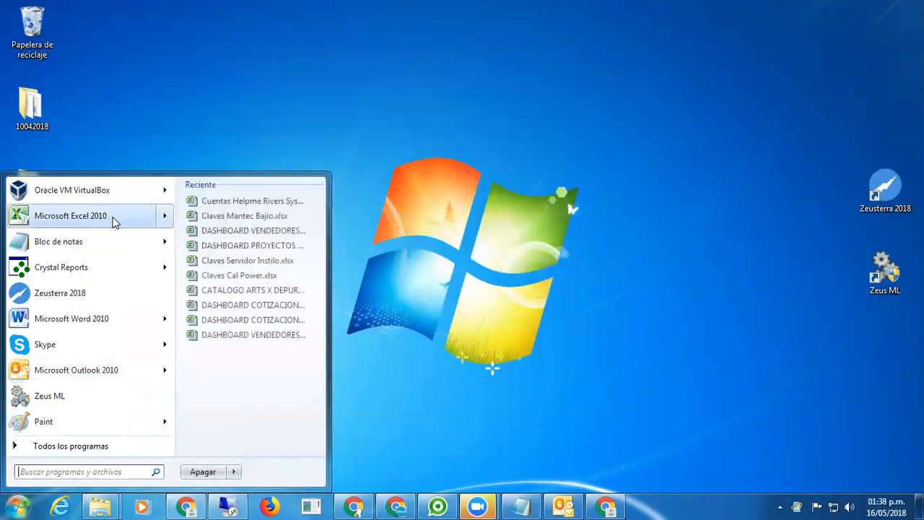
left_click(119, 216)
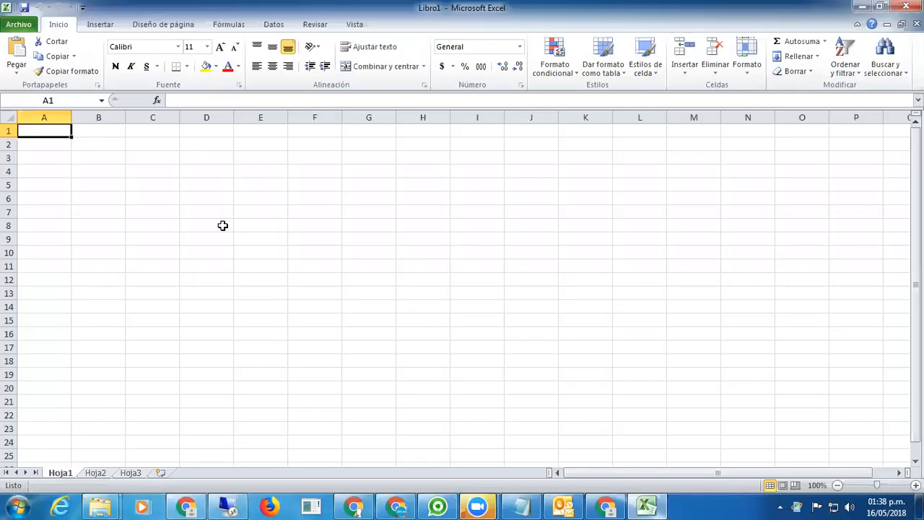
left_click(26, 26)
left_click(36, 254)
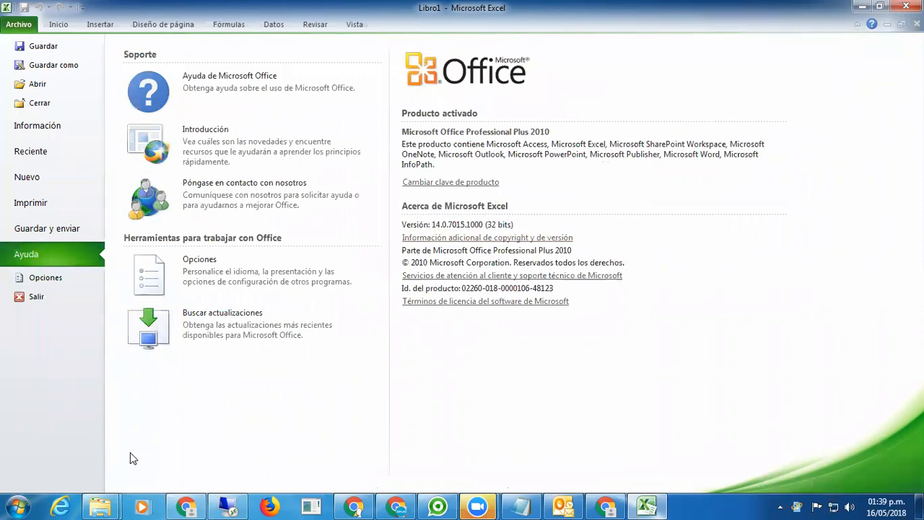
Open Control Panel's installed-programs list and find Firebird ODBC driver 2.0.4.155.
left_click(20, 505)
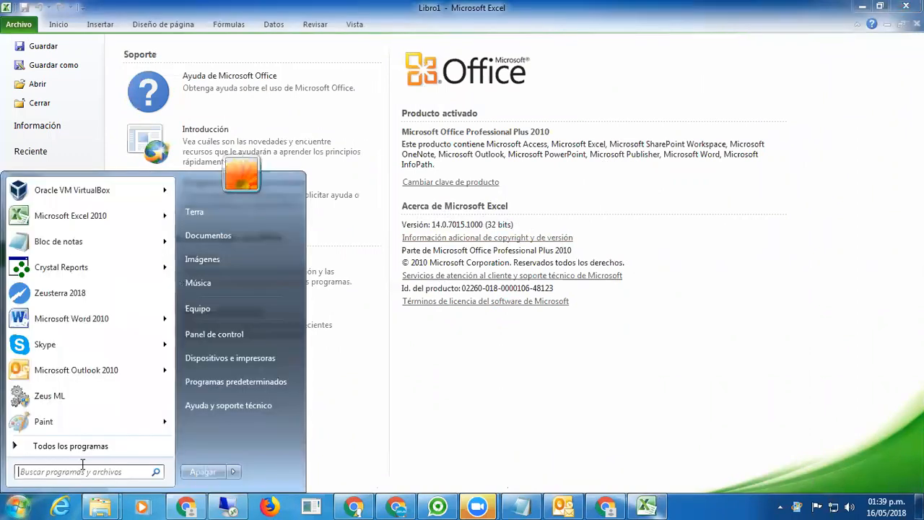
left_click(227, 335)
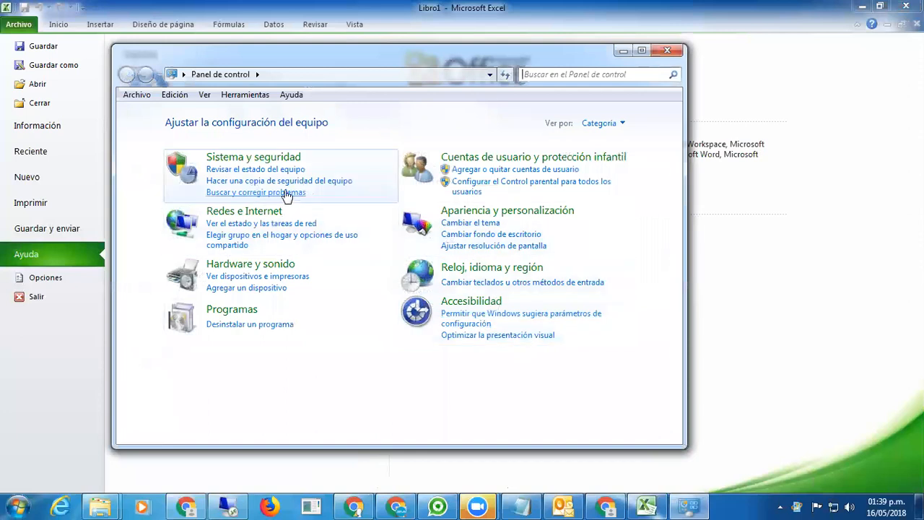
left_click(246, 326)
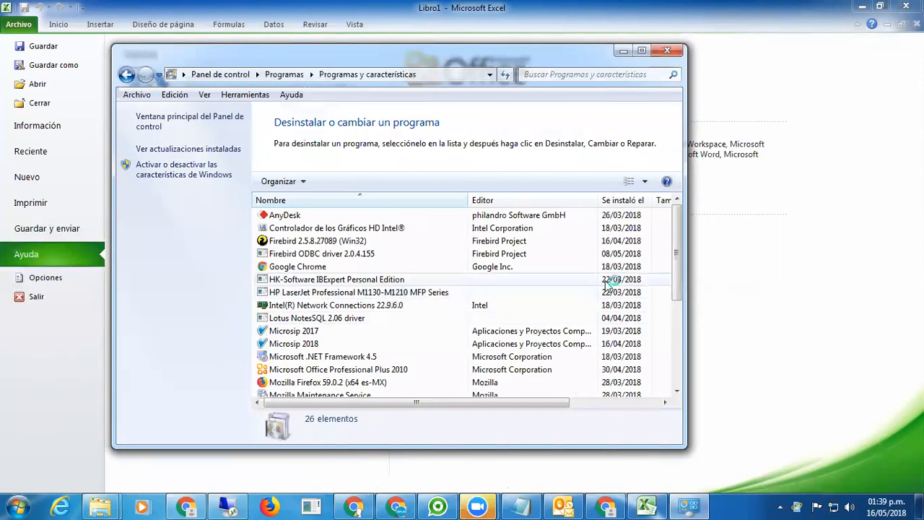
left_click_drag(676, 235, 676, 241)
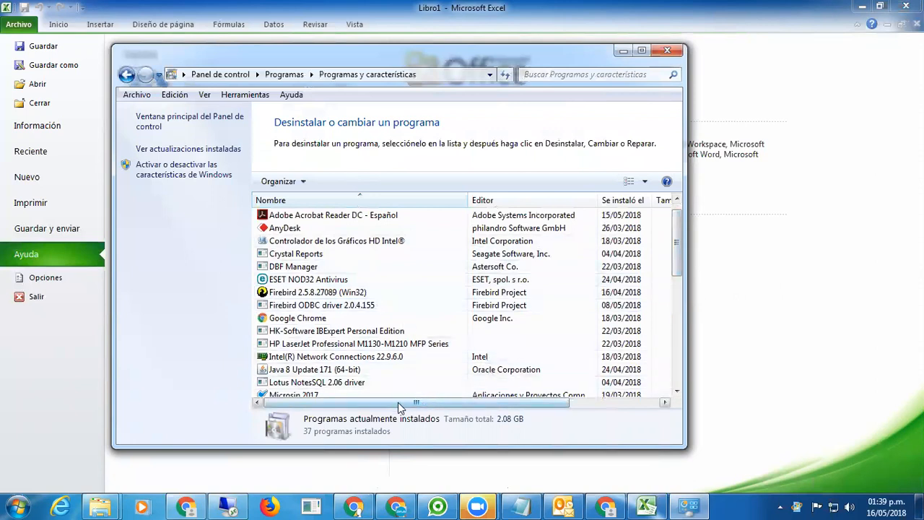
left_click_drag(400, 408, 521, 407)
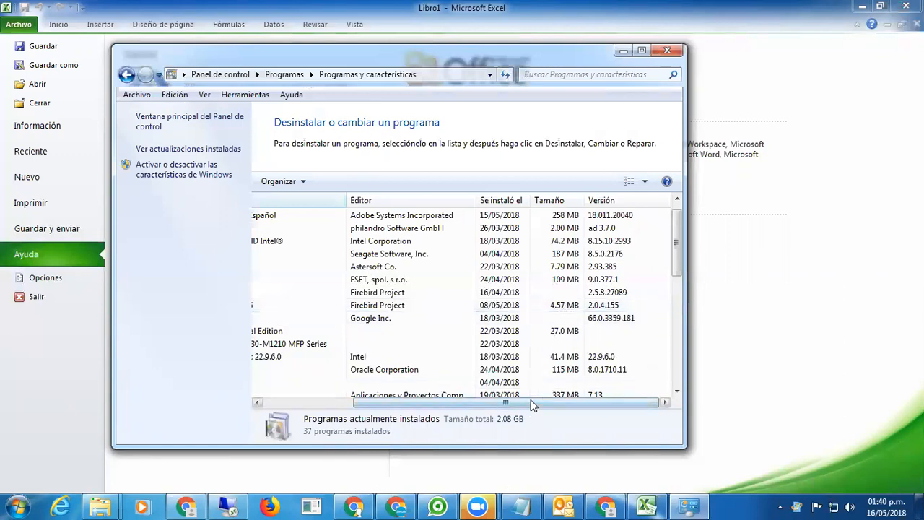
Scroll the program list back and return to the main Control Panel category page.
left_click_drag(532, 405, 385, 405)
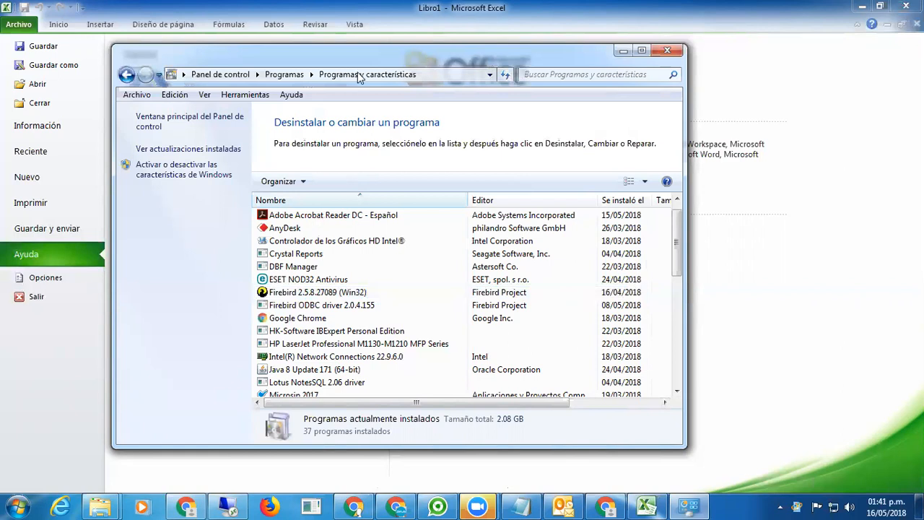
left_click(183, 120)
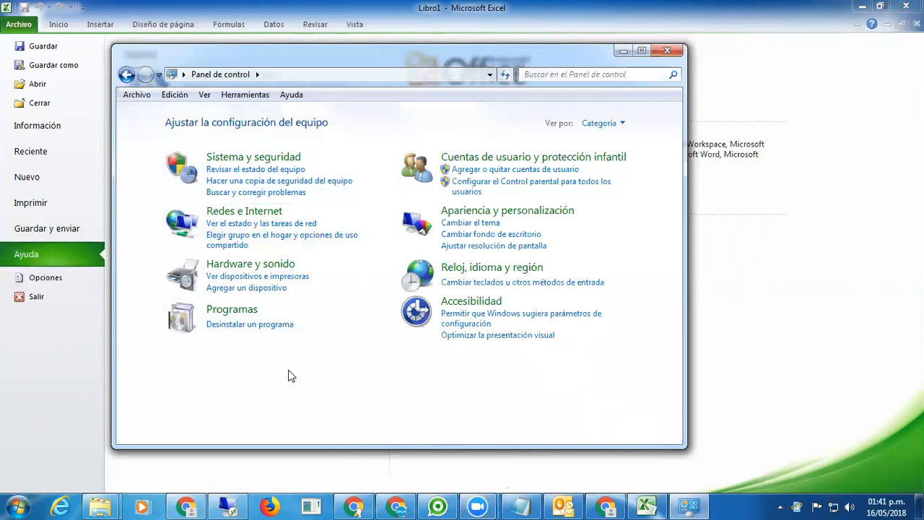
Go to Sistema y seguridad > Herramientas administrativas and launch Orígenes de datos ODBC.
left_click(262, 158)
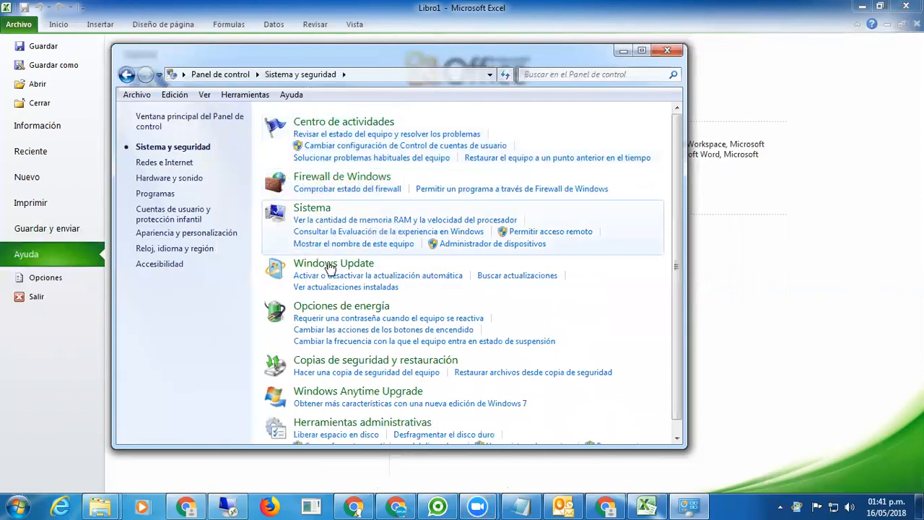
left_click(395, 426)
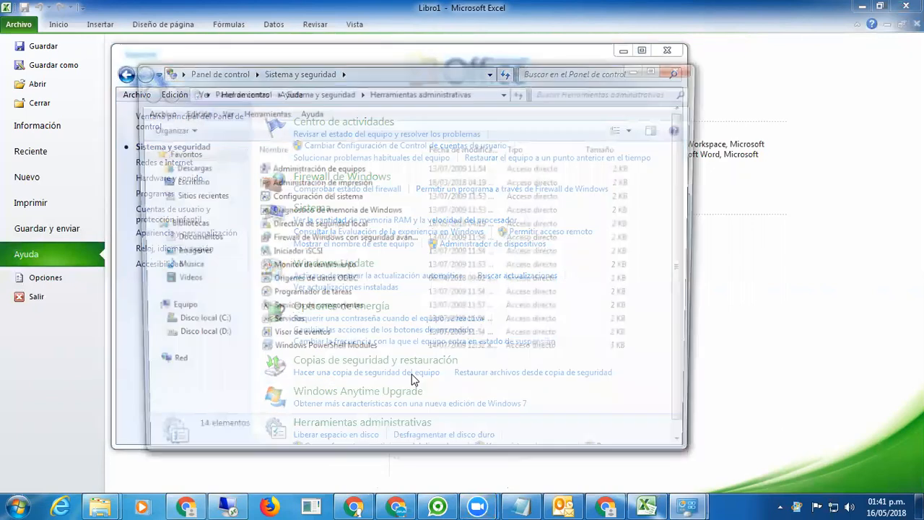
left_click(322, 282)
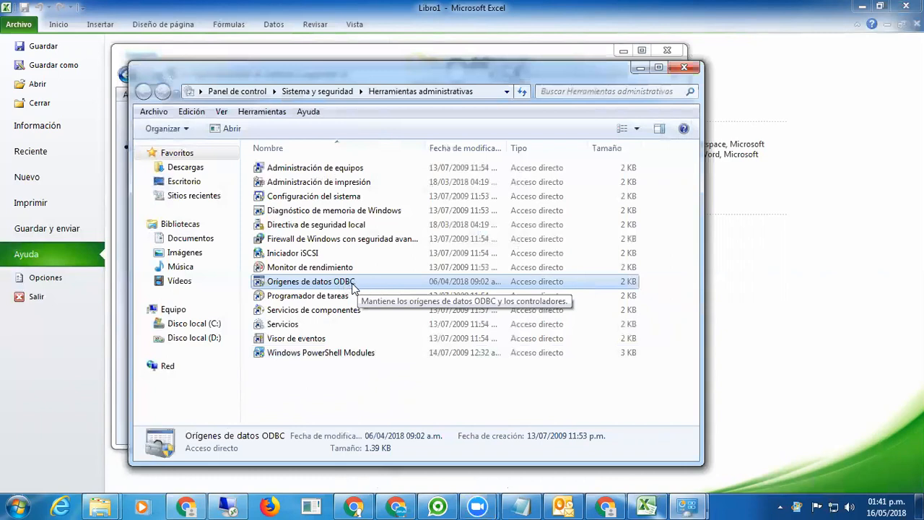
double_click(377, 283)
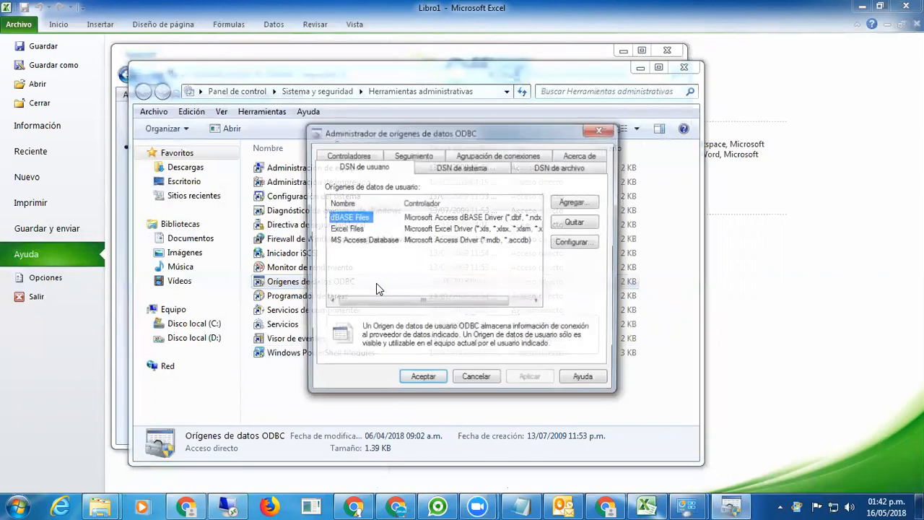
Begin adding a system DSN with the Firebird/InterBase(r) driver, then cancel and close.
left_click(456, 170)
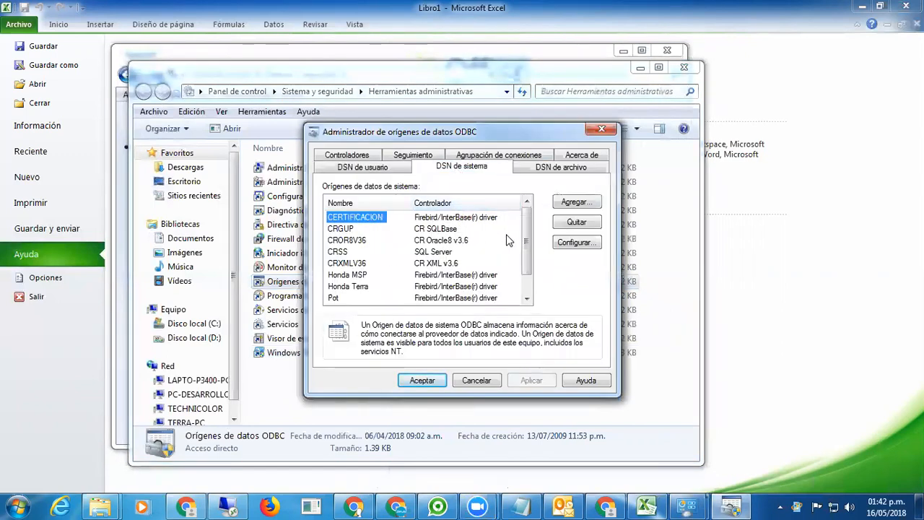
left_click(574, 205)
mouse_move(593, 222)
left_mouse_down()
mouse_move(595, 233)
mouse_move(582, 235)
left_mouse_up()
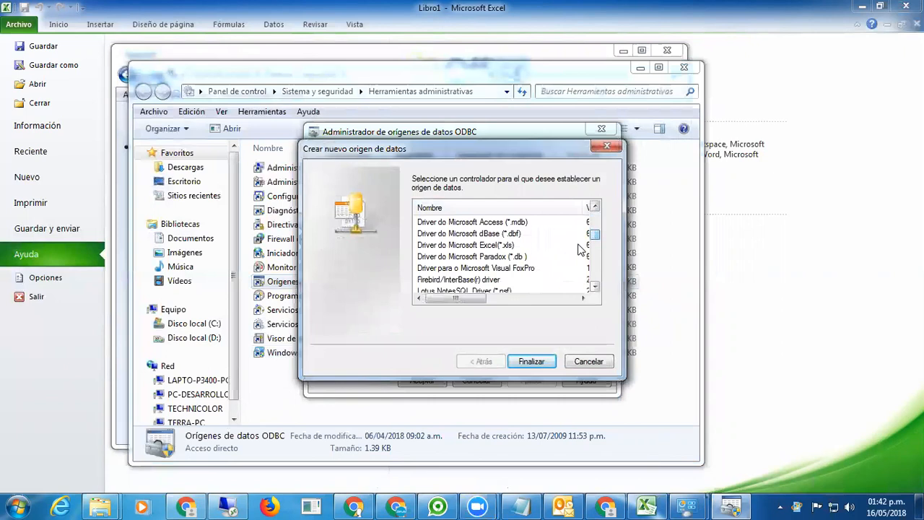
left_click(457, 280)
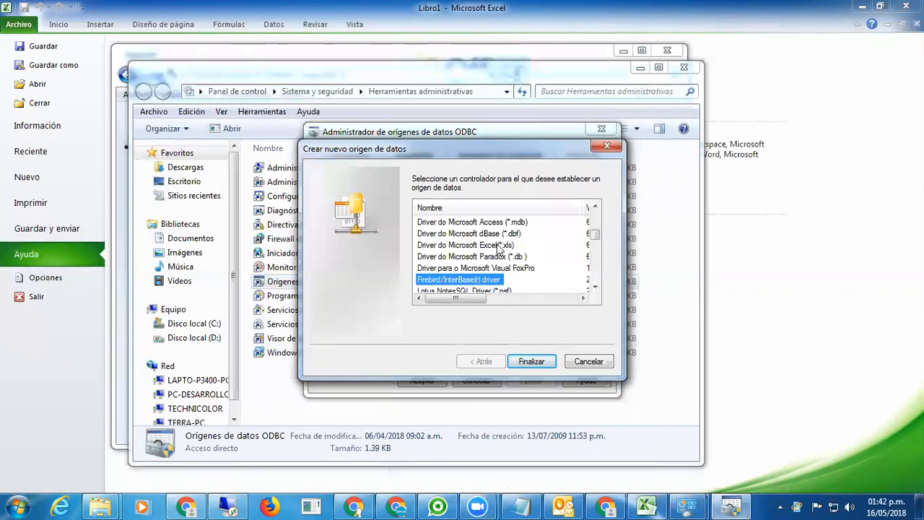
left_click(584, 361)
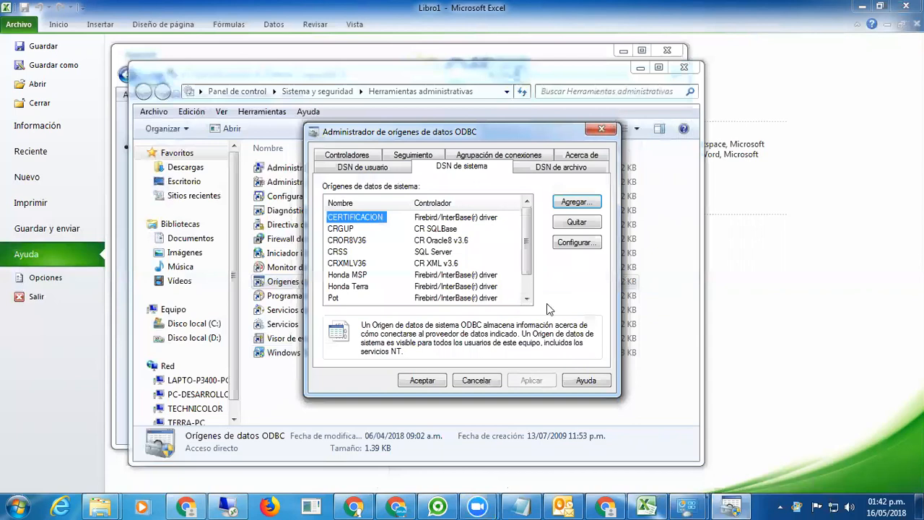
left_click(477, 380)
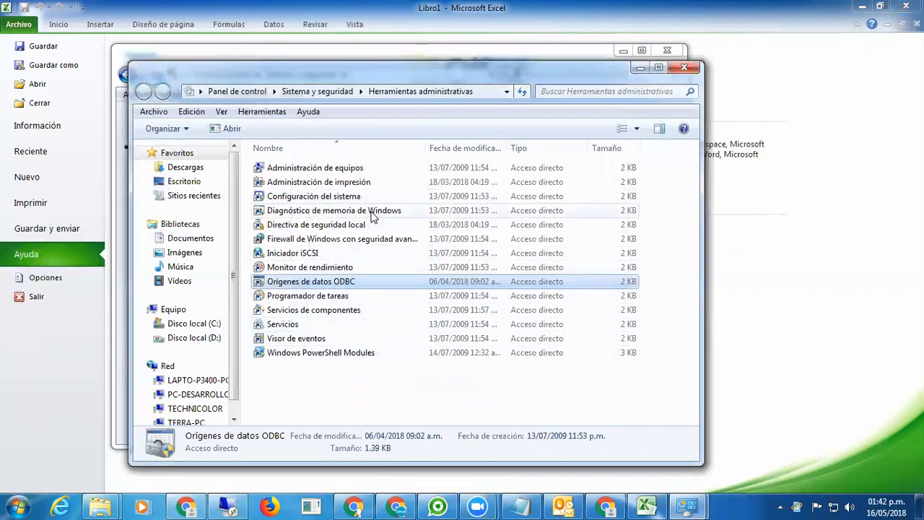
Reopen the ODBC administrator to review system DSNs like CERTIFICACION and Honda MSP.
double_click(337, 287)
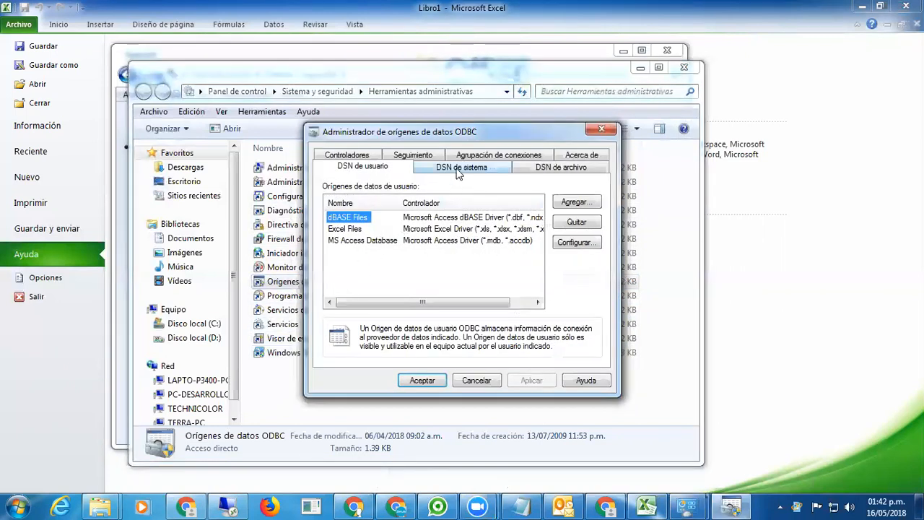
left_click(458, 169)
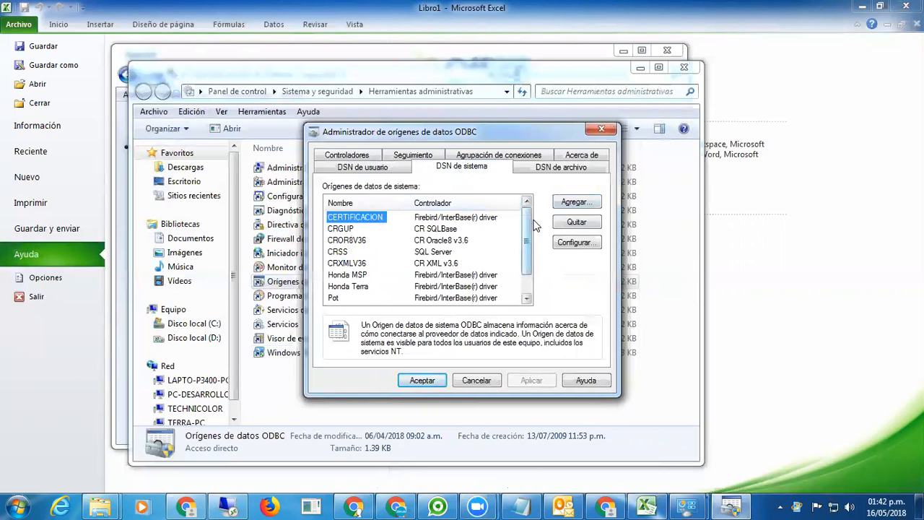
left_click_drag(554, 133, 537, 133)
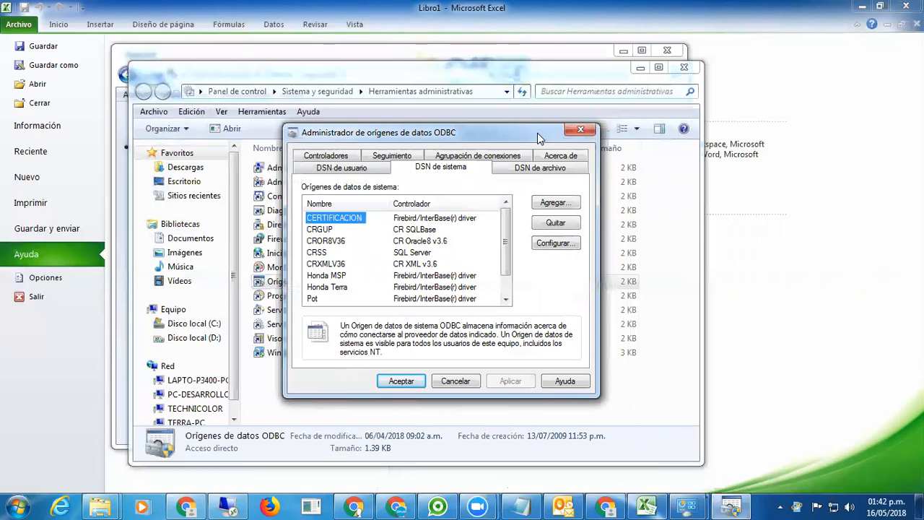
left_click_drag(537, 133, 568, 135)
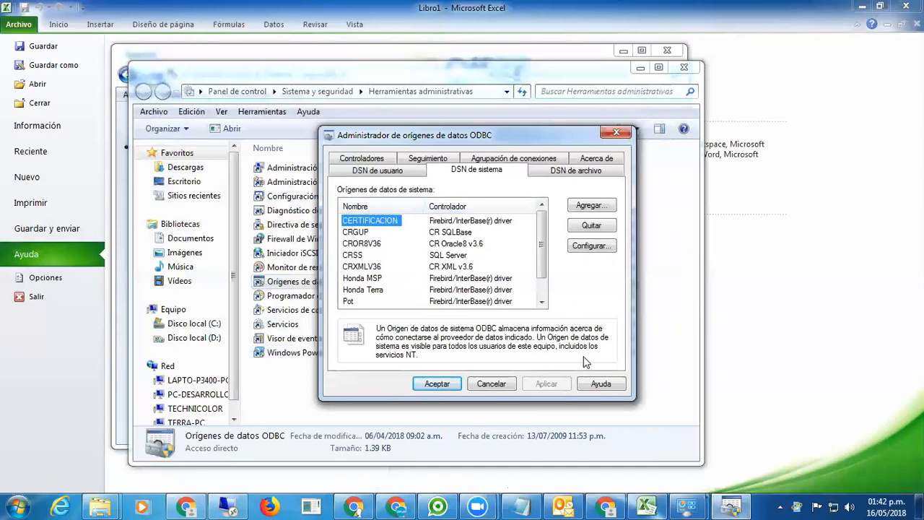
left_click(507, 385)
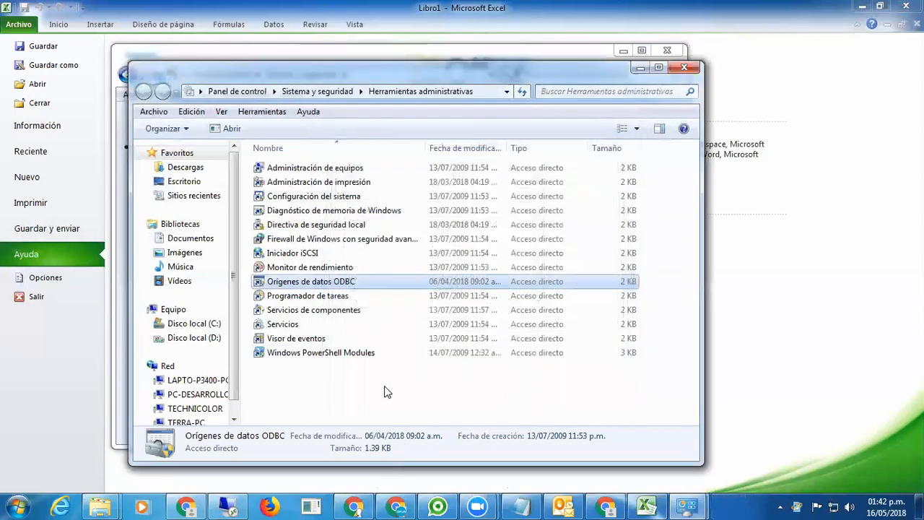
left_click(385, 392)
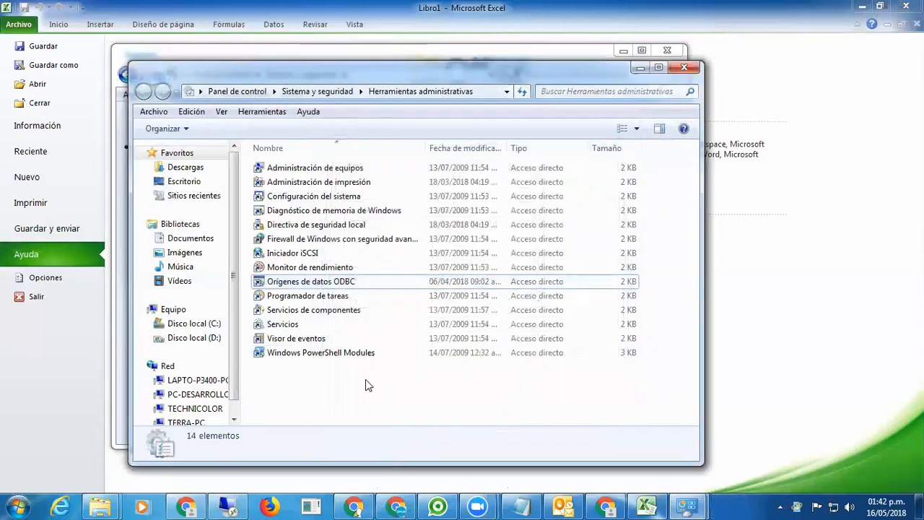
double_click(357, 283)
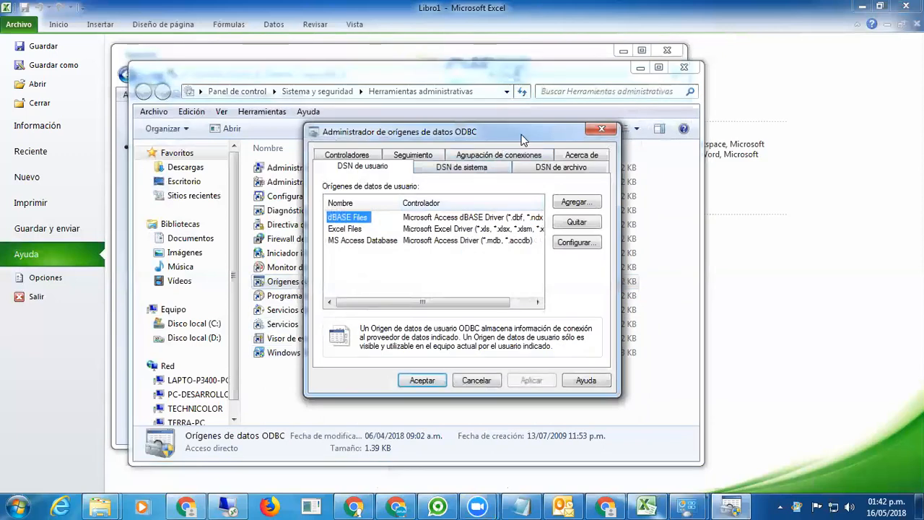
left_click_drag(512, 139, 452, 134)
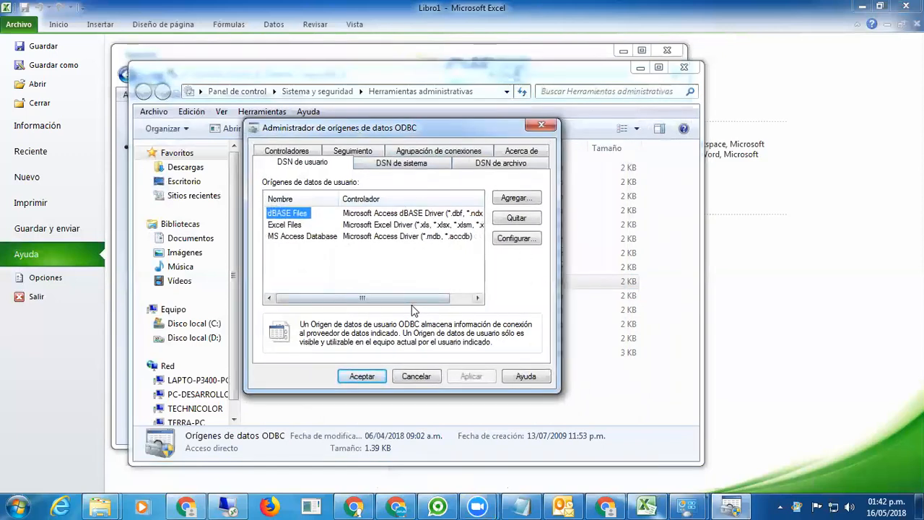
left_click(400, 166)
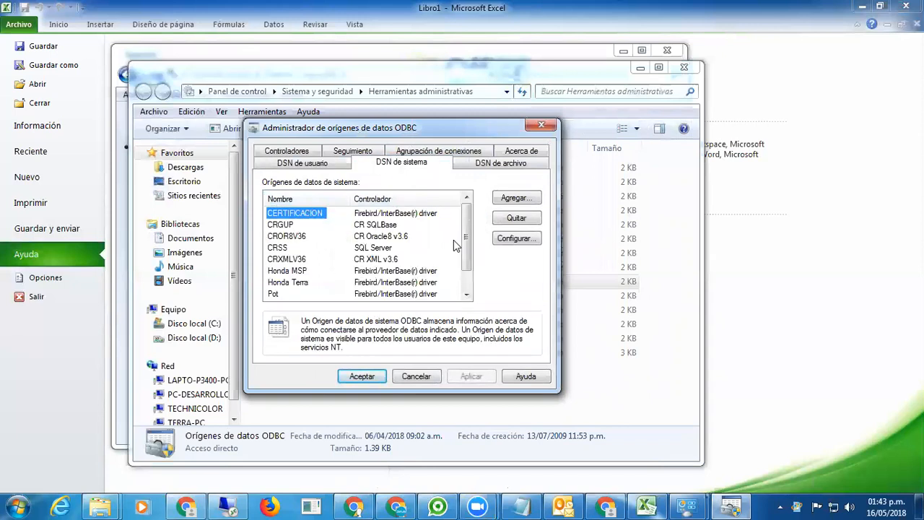
left_click_drag(417, 129, 457, 120)
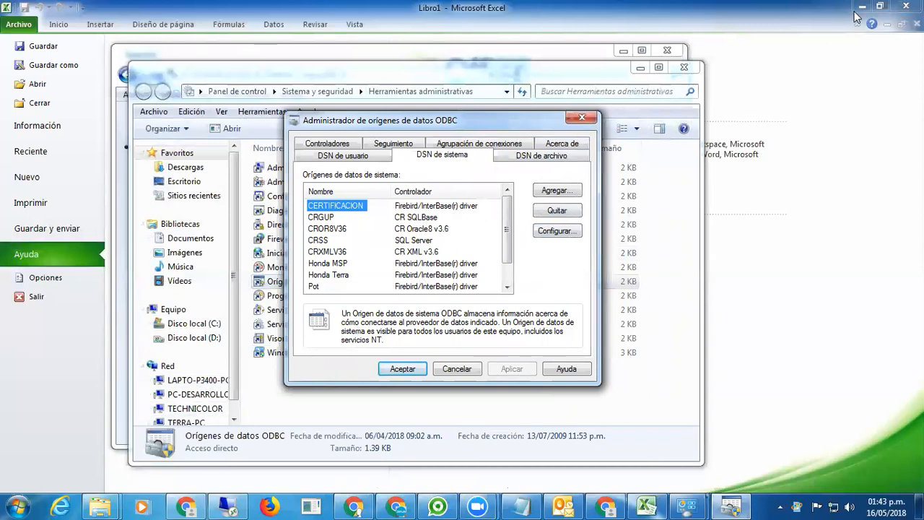
left_click(20, 506)
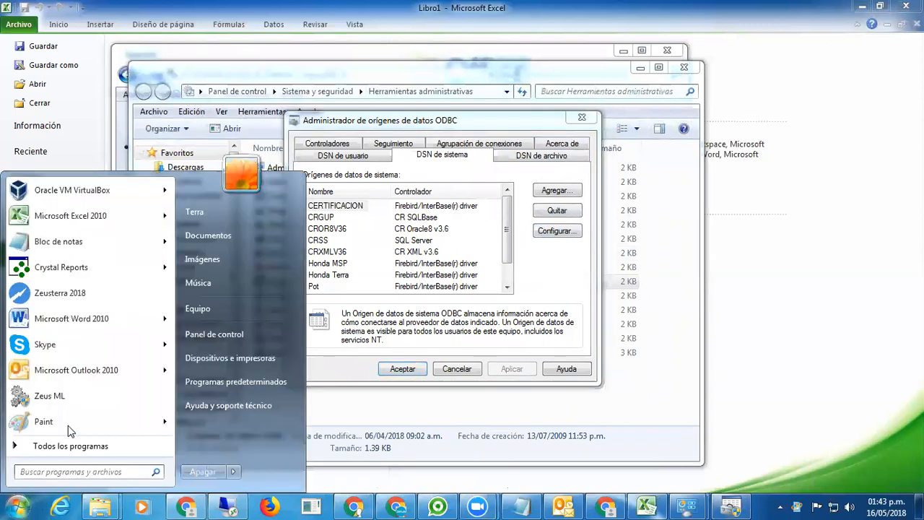
left_click(71, 299)
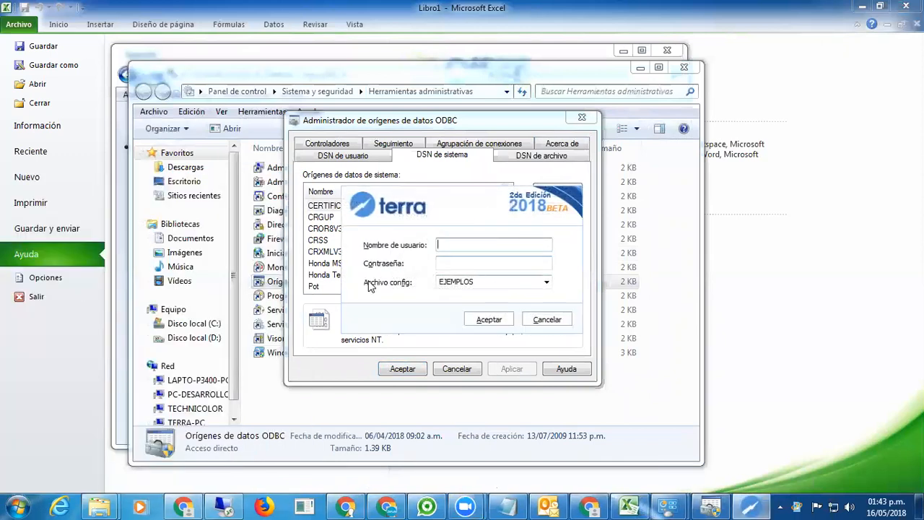
right_click(478, 281)
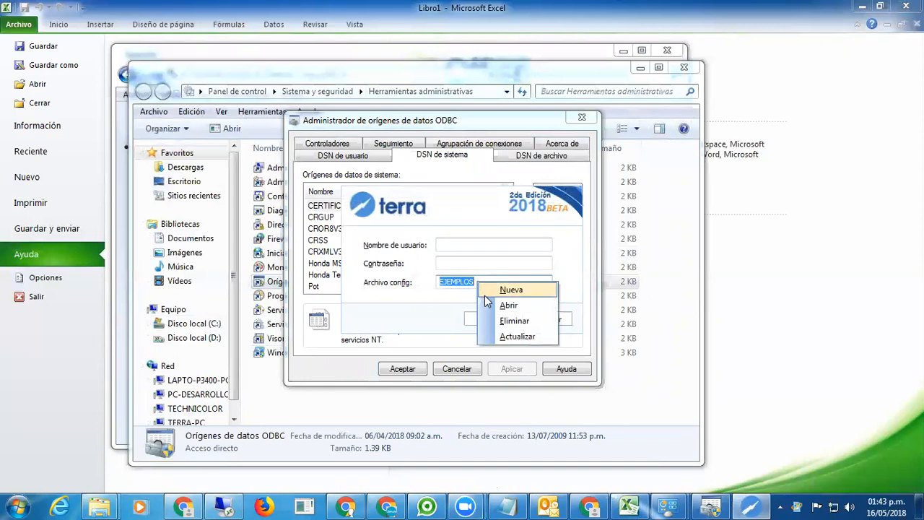
left_click(503, 303)
left_click_drag(487, 332, 446, 332)
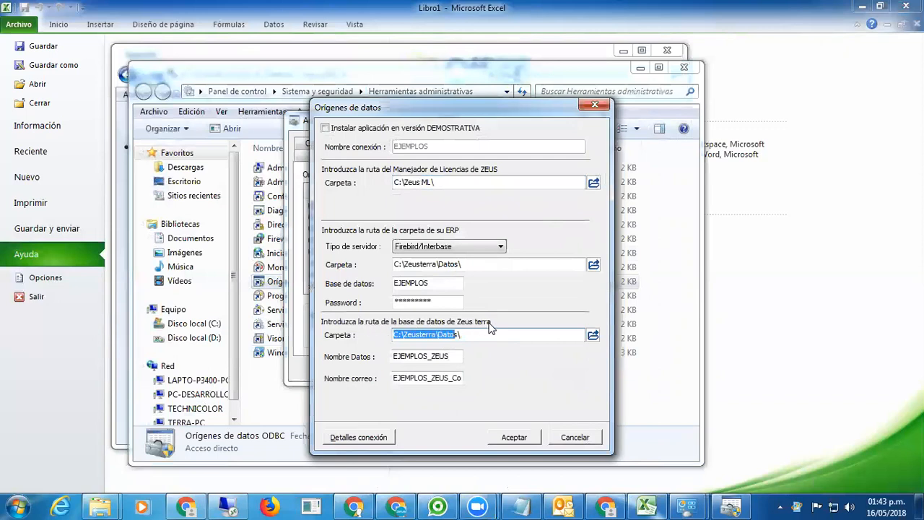
left_click_drag(475, 334, 384, 335)
left_click(575, 438)
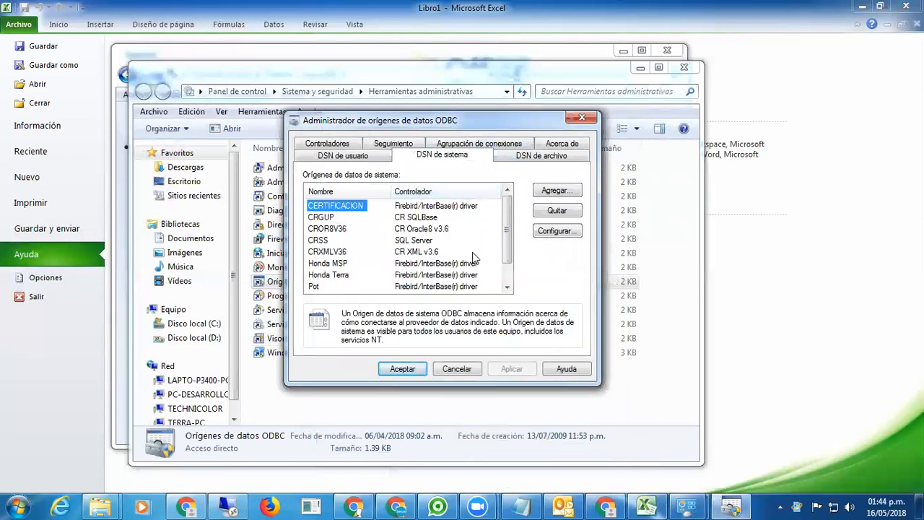
Add a Firebird/InterBase system DSN named Zeus and browse for its database file.
left_click(554, 191)
left_click(577, 279)
left_click_drag(577, 279, 577, 279)
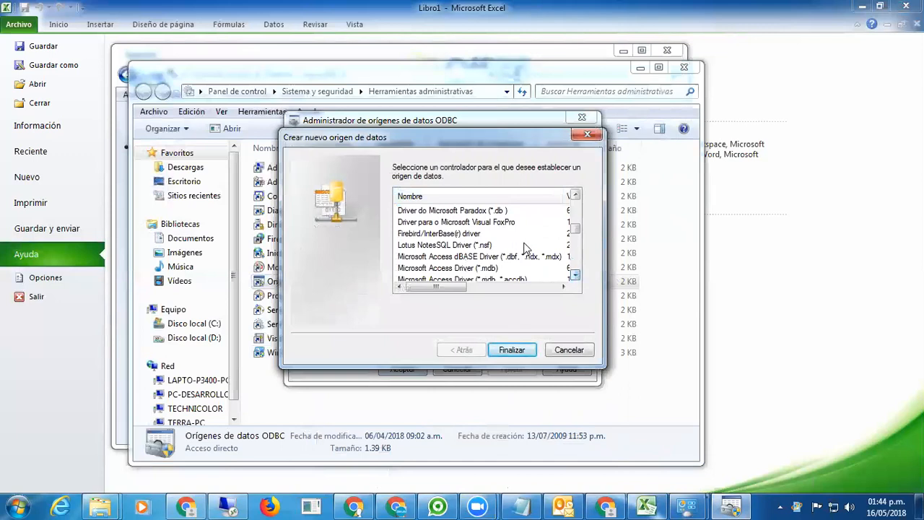
double_click(432, 234)
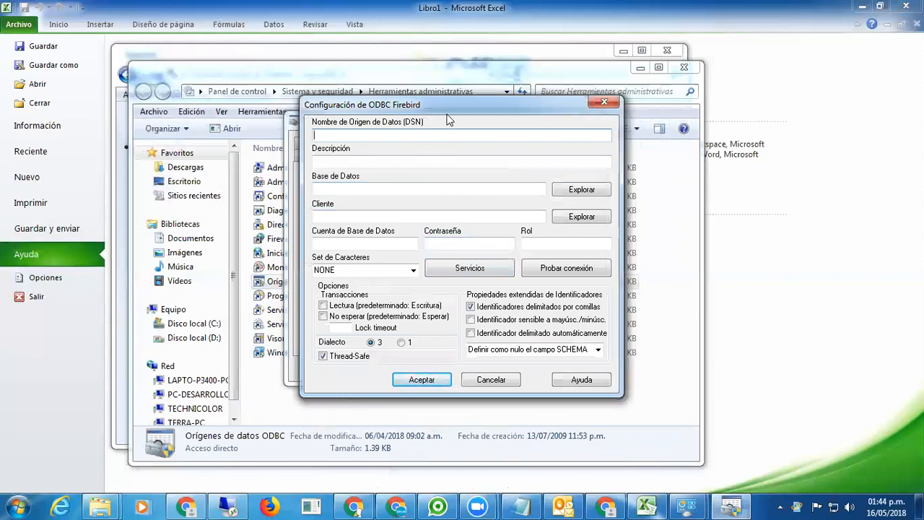
type("Zeus")
left_click(376, 191)
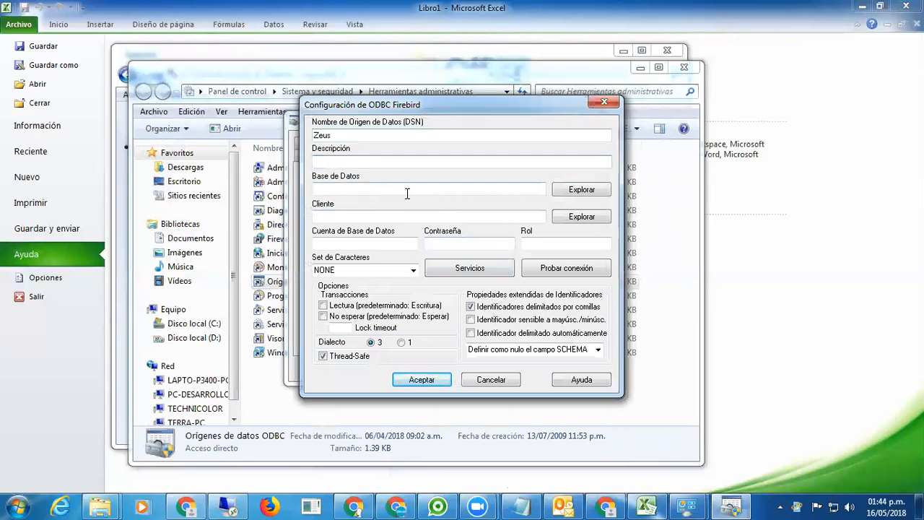
left_click(582, 190)
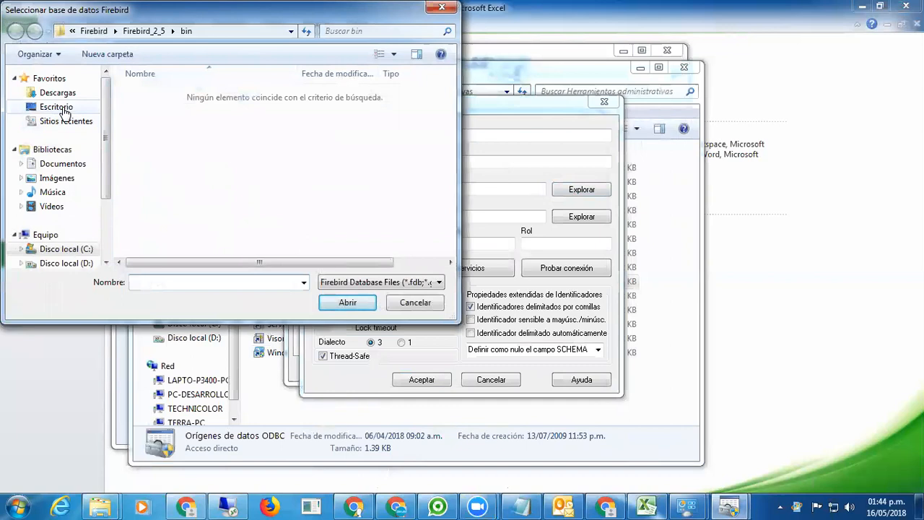
Select Terra-Excel.FDB from the desktop as the Zeus database file.
left_click(64, 111)
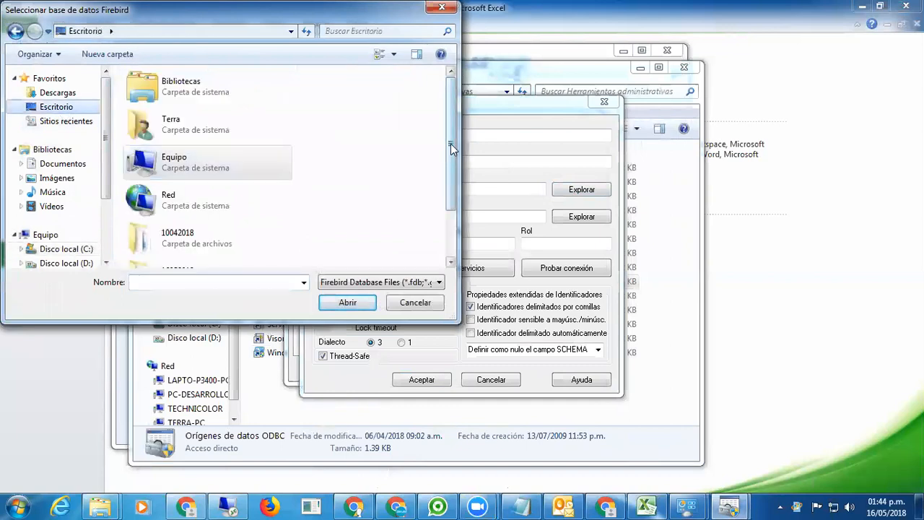
left_click(453, 233)
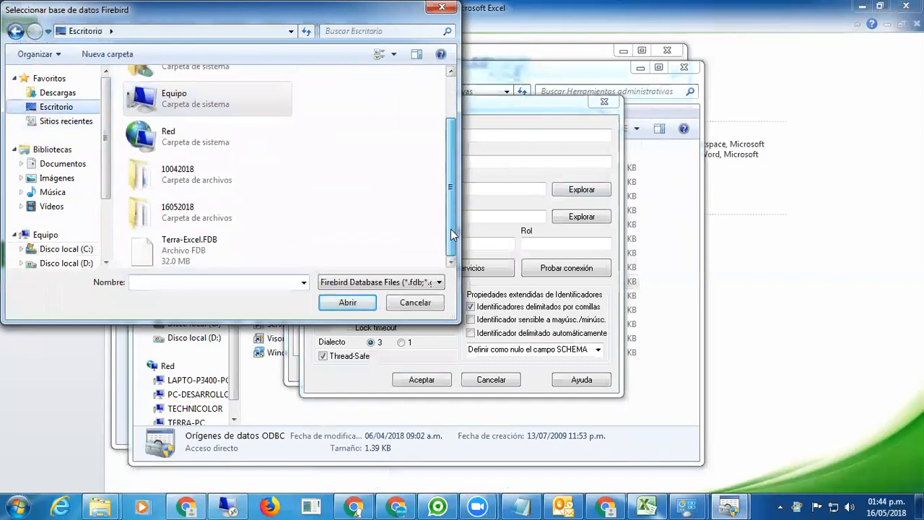
double_click(186, 265)
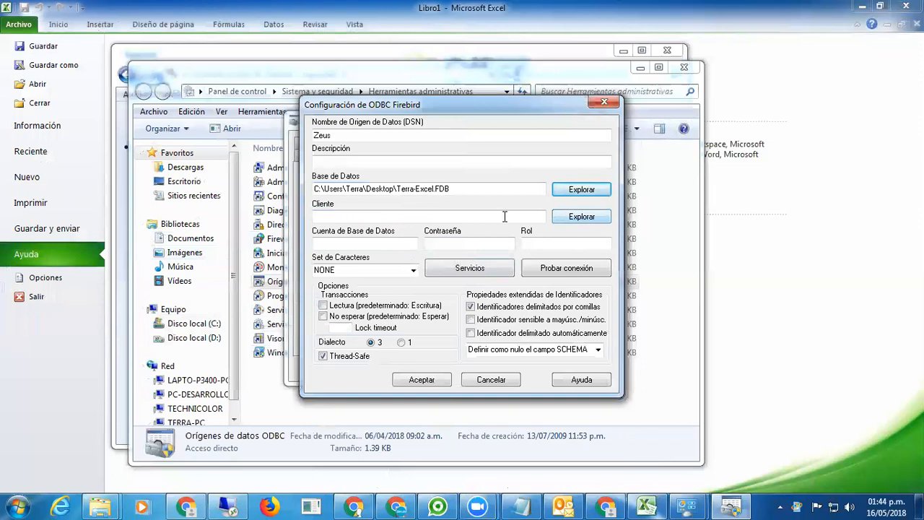
Browse to C:\Archivos de programa (x86)\Firebird\Firebird_2_5\bin and choose fbclient.dll as the client.
left_click(577, 224)
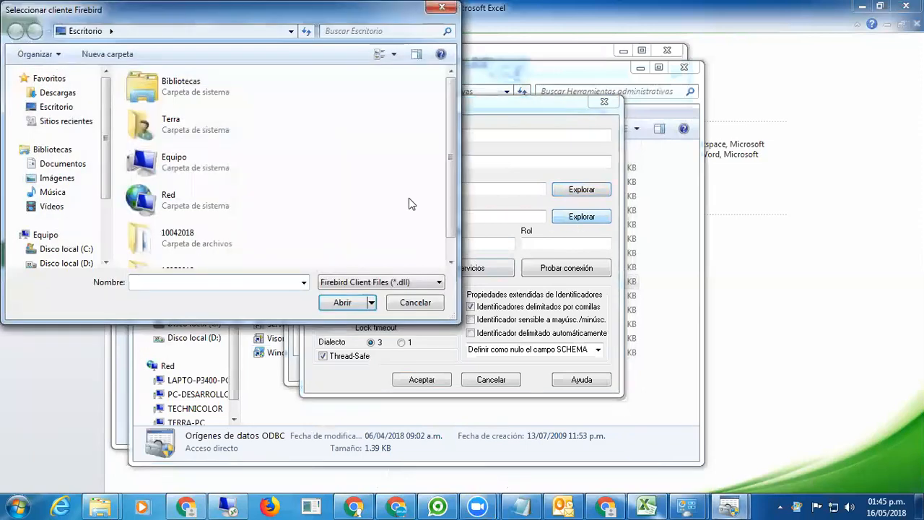
left_click_drag(447, 138, 446, 170)
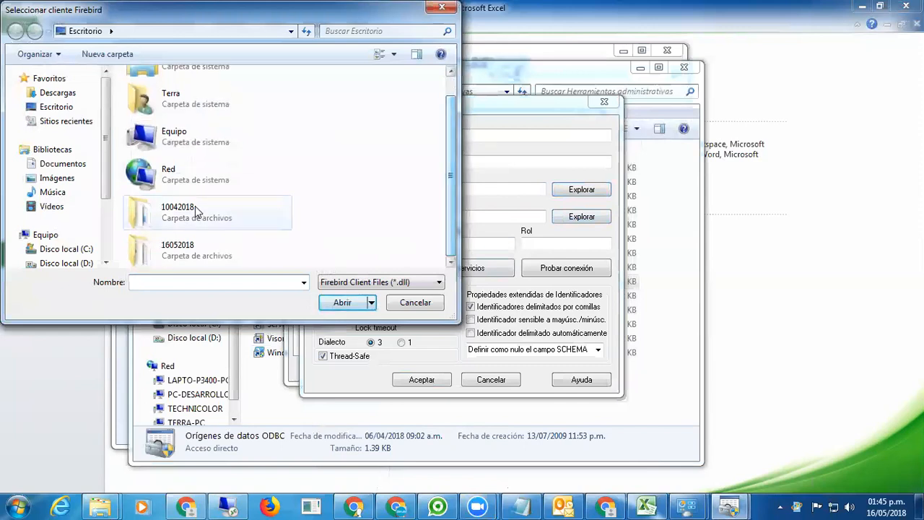
left_click(73, 250)
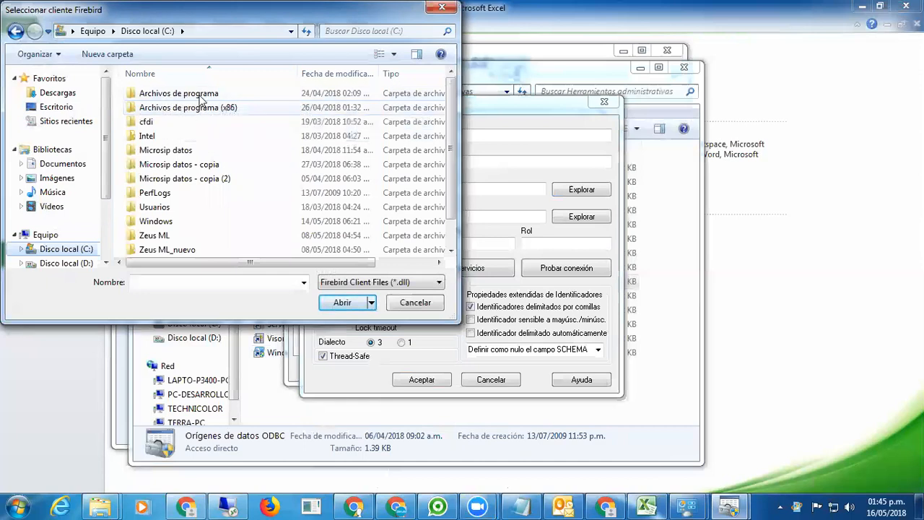
double_click(220, 107)
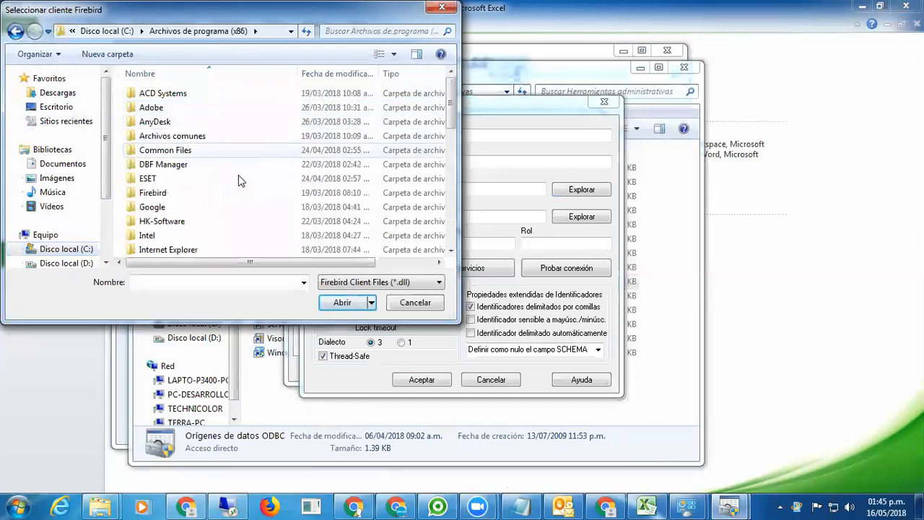
double_click(152, 195)
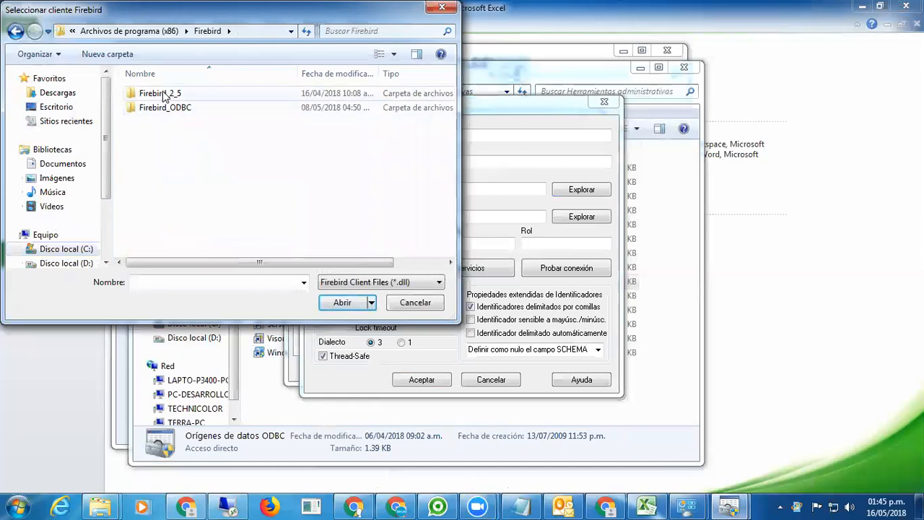
double_click(151, 94)
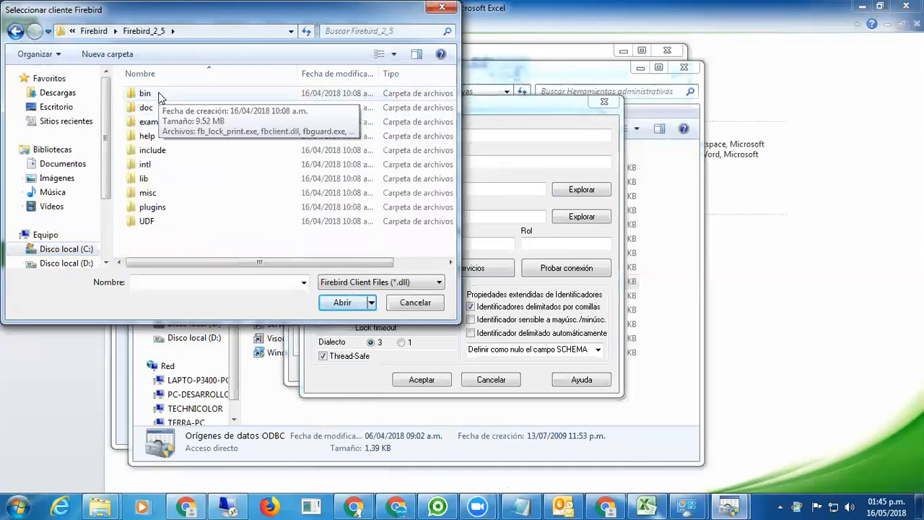
double_click(160, 96)
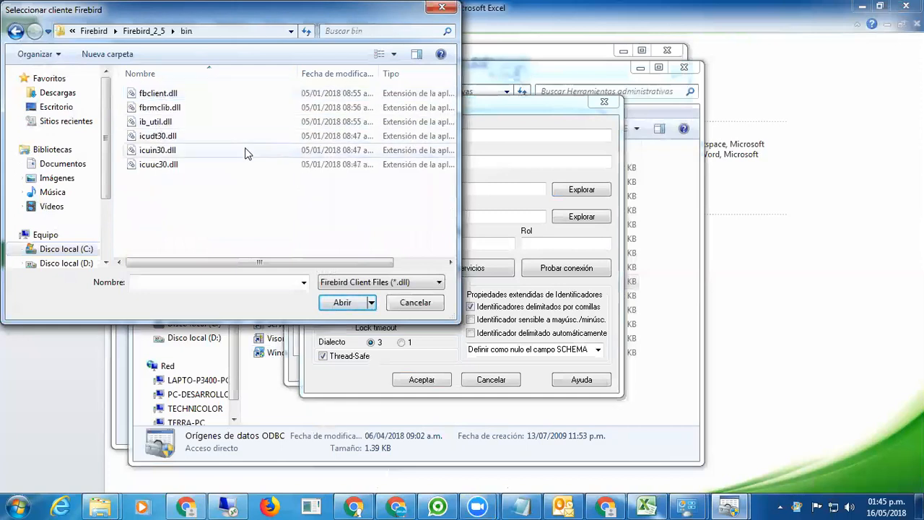
left_click(187, 97)
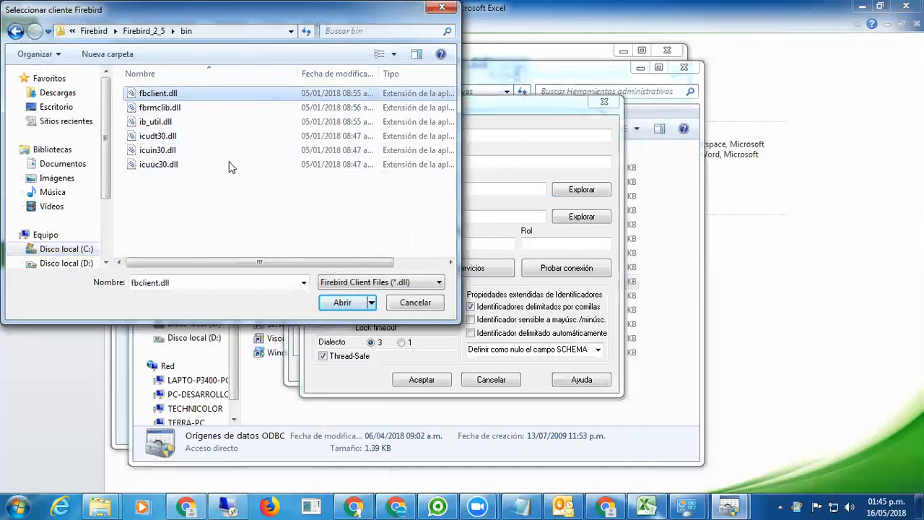
Confirm fbclient.dll as the client library and enter the database account name and password.
left_click(337, 303)
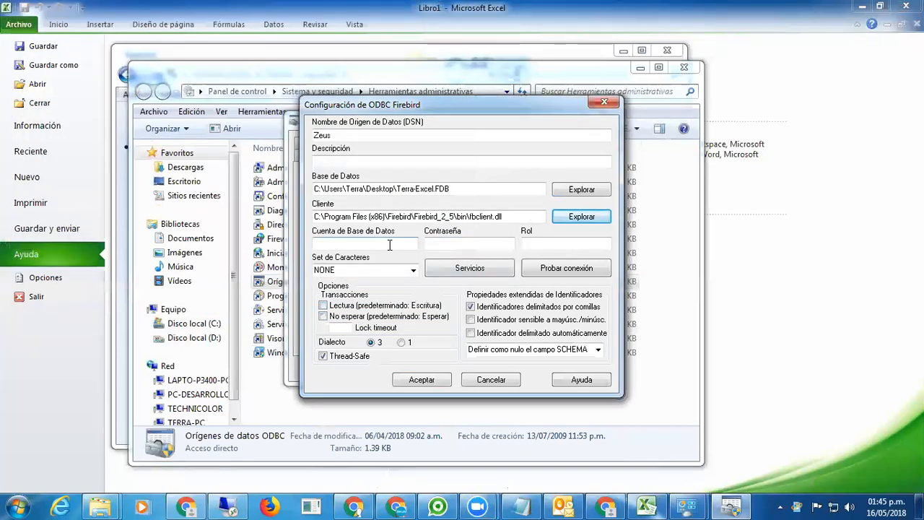
left_click(383, 242)
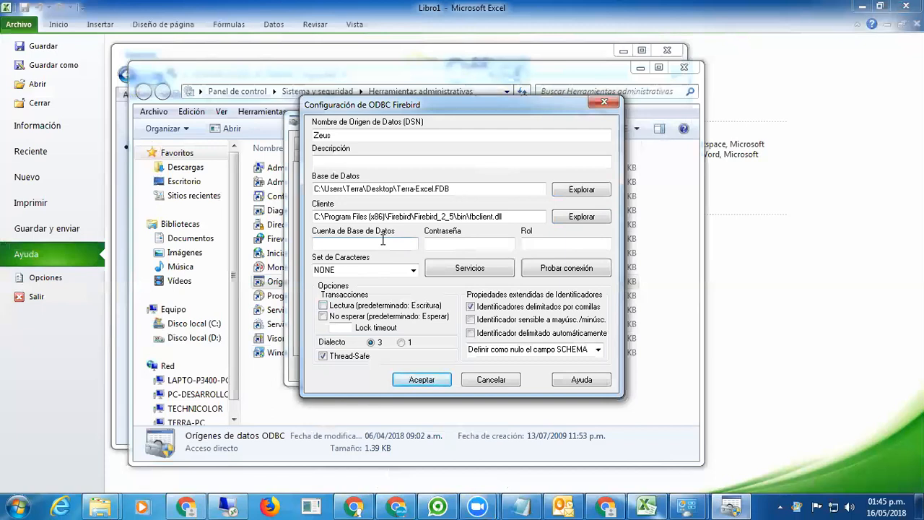
type("SYA")
key("BackSpace")
type("SDBA")
key("Tab")
type("masterkey")
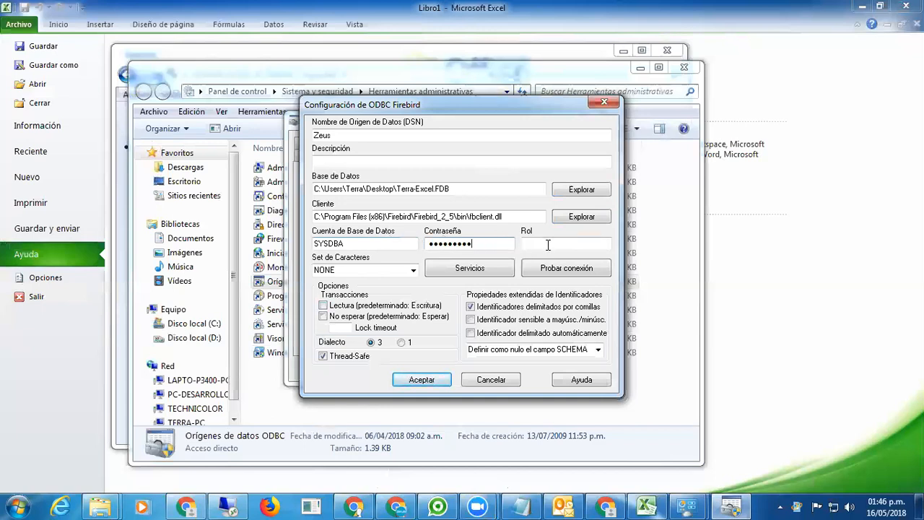
Test the Zeus connection successfully and save the data source.
left_click(569, 268)
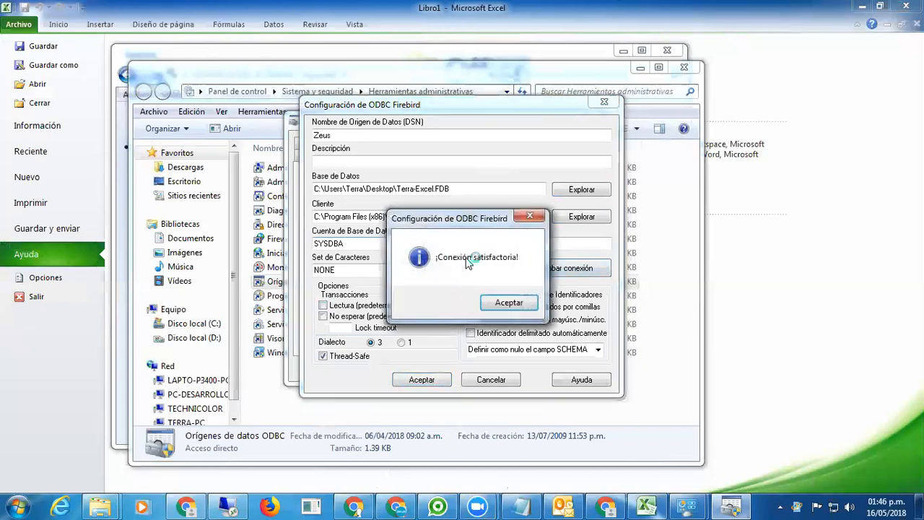
left_click_drag(460, 221, 534, 200)
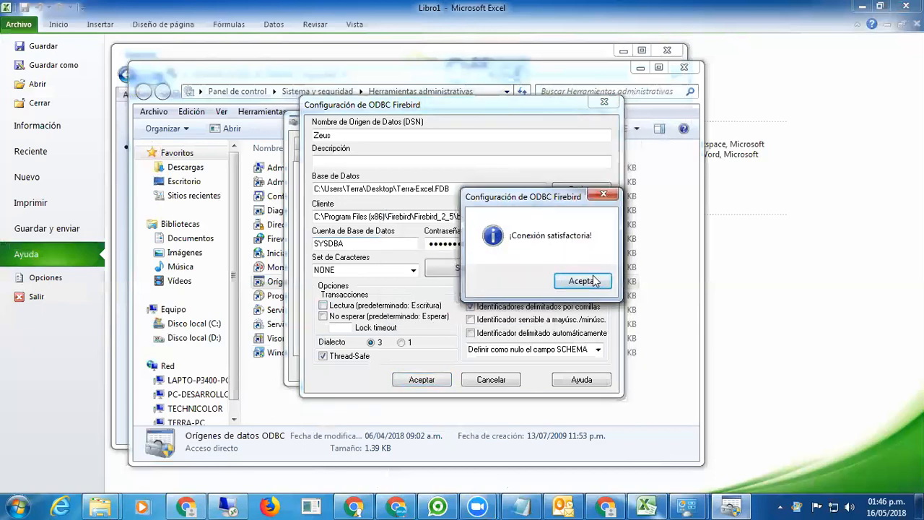
left_click(584, 282)
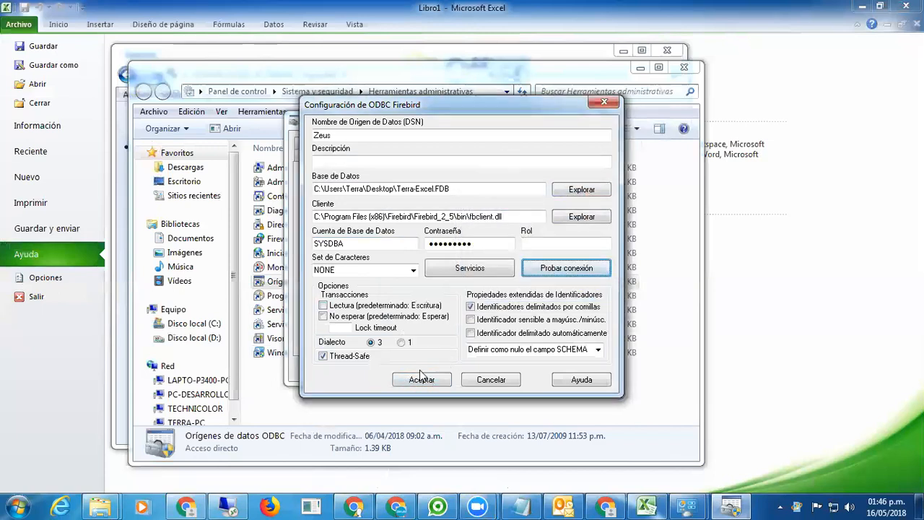
left_click(422, 378)
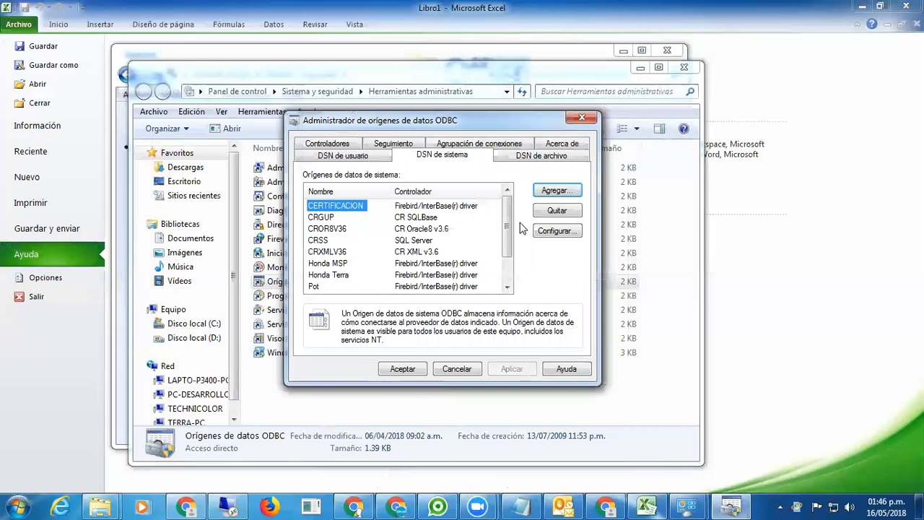
Confirm Zeus is listed, close the ODBC administrator and Control Panel, and return to Libro1.
scroll(509, 239, "down", 1)
left_click(323, 288)
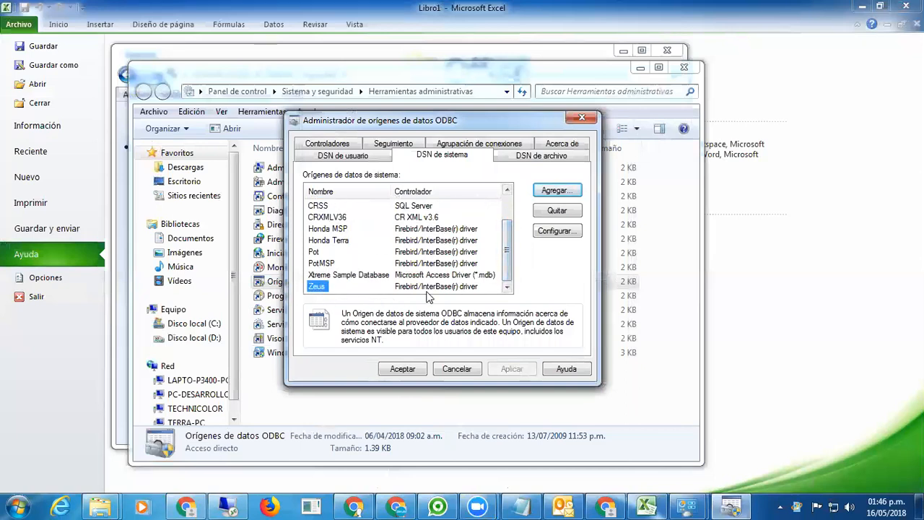
left_click(402, 369)
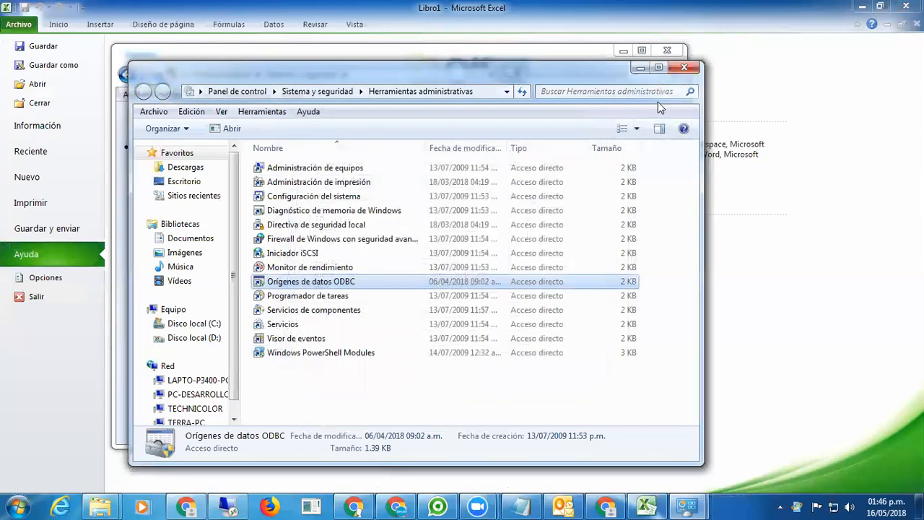
left_click(684, 67)
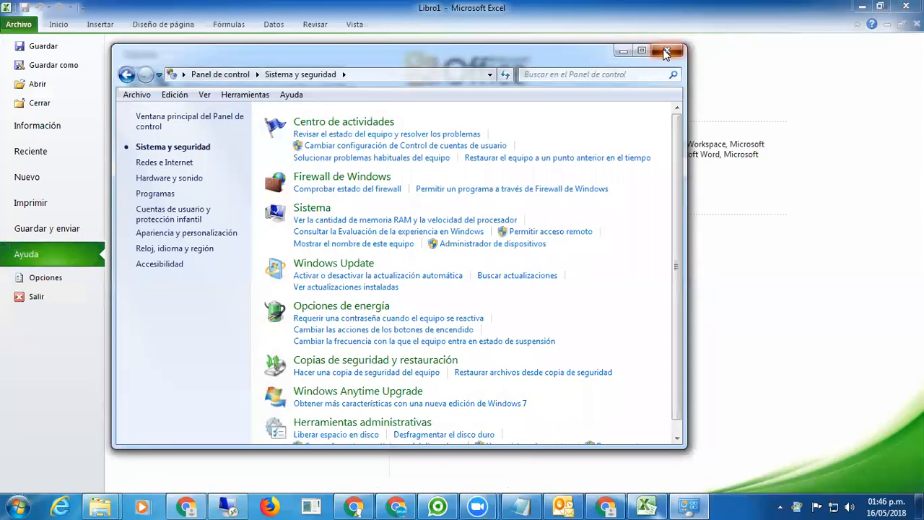
left_click(666, 52)
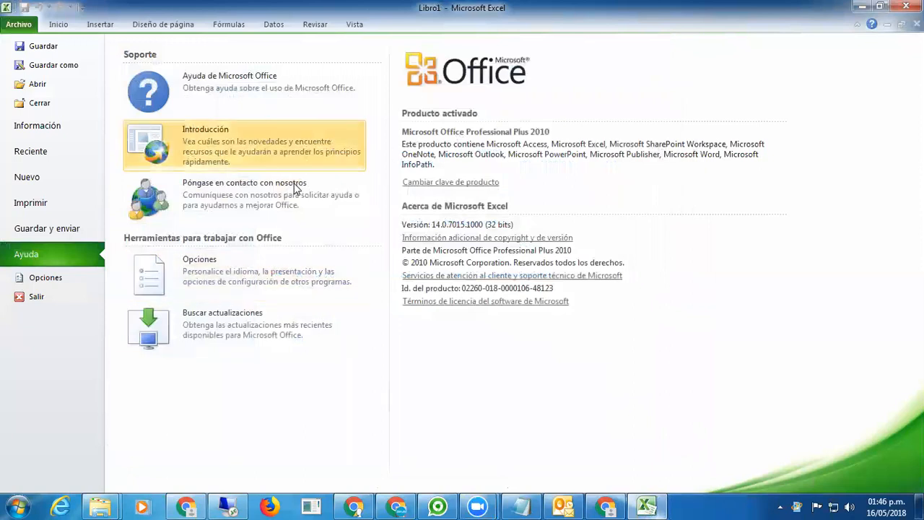
left_click(61, 26)
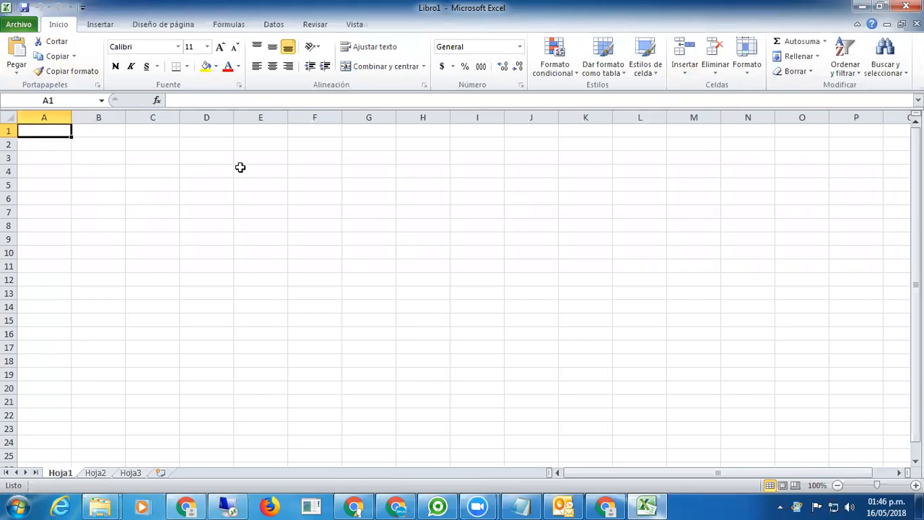
Connect to the Zeus data source through Microsoft Query from the Datos tab's other sources.
left_click(274, 26)
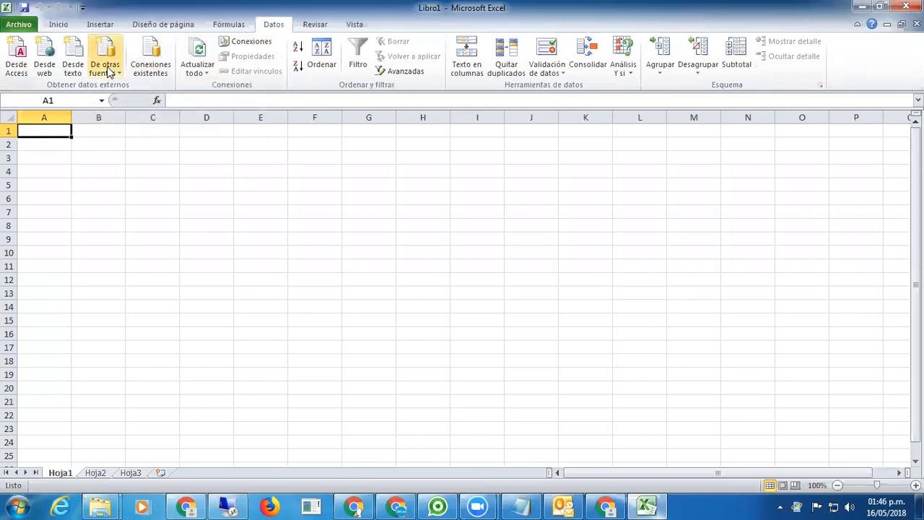
left_click(110, 73)
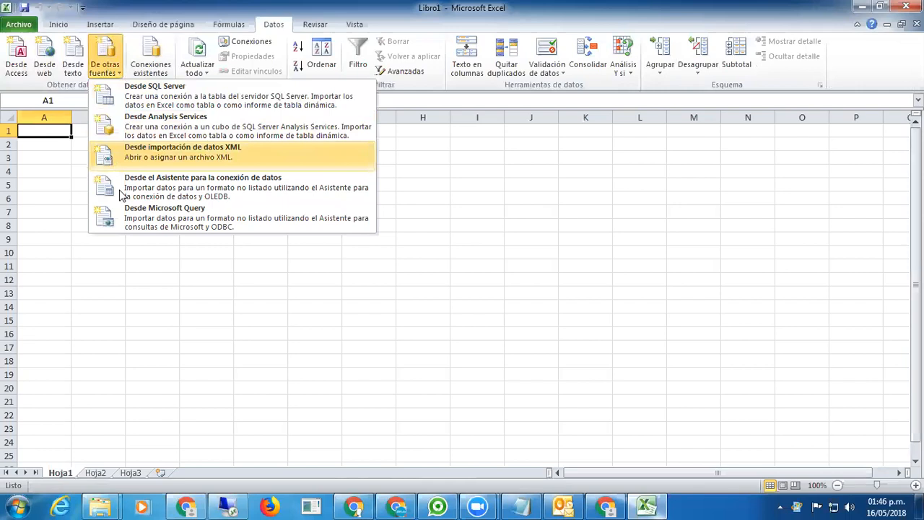
left_click(210, 217)
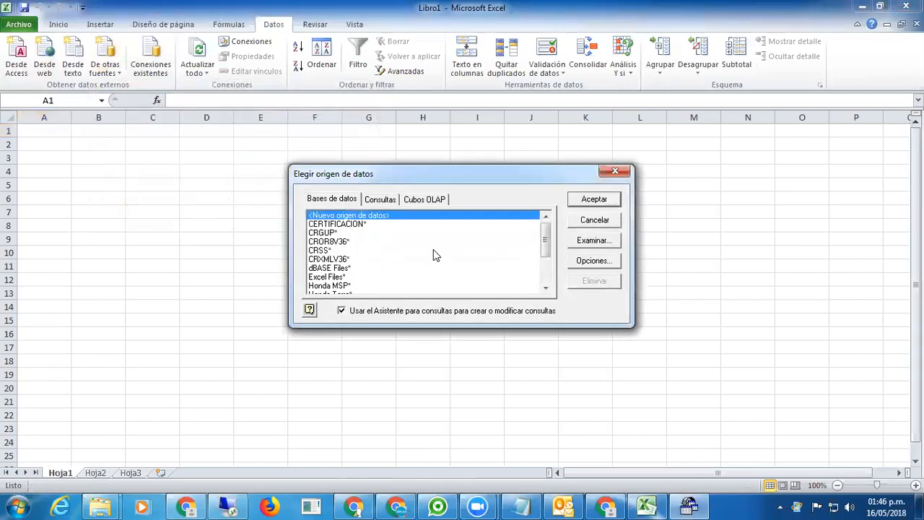
left_click_drag(549, 246, 545, 278)
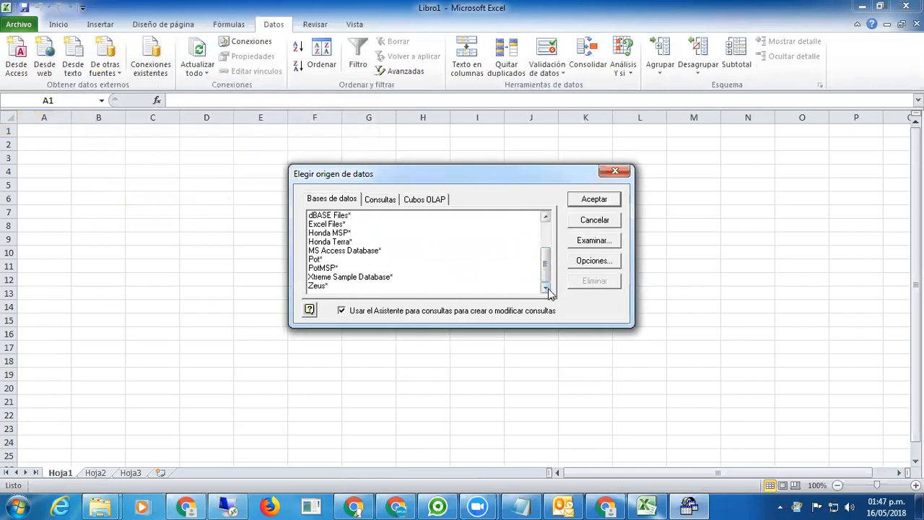
left_click(331, 287)
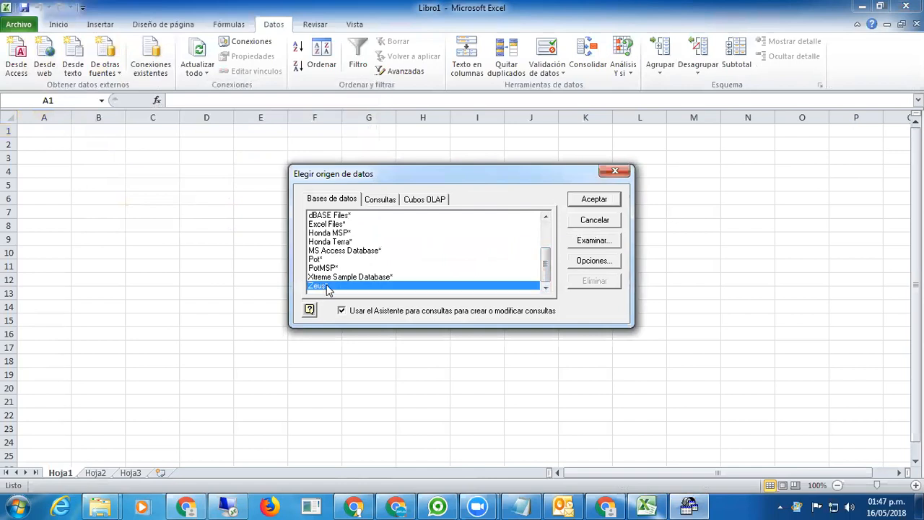
left_click(593, 200)
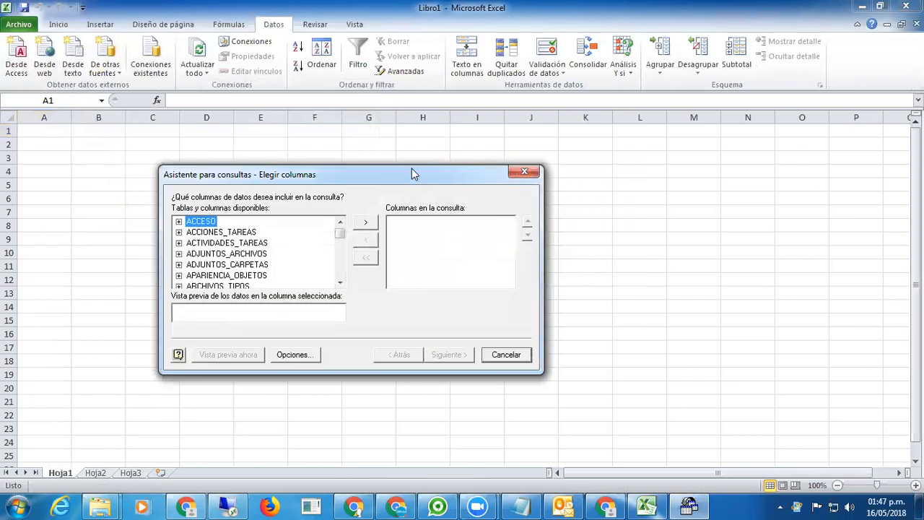
Expand DCDOCTOS_PDV in the available tables list to reveal CAJA_ID, TIPO_DOCTO, FOLIO and FECHA.
left_click_drag(408, 177, 502, 112)
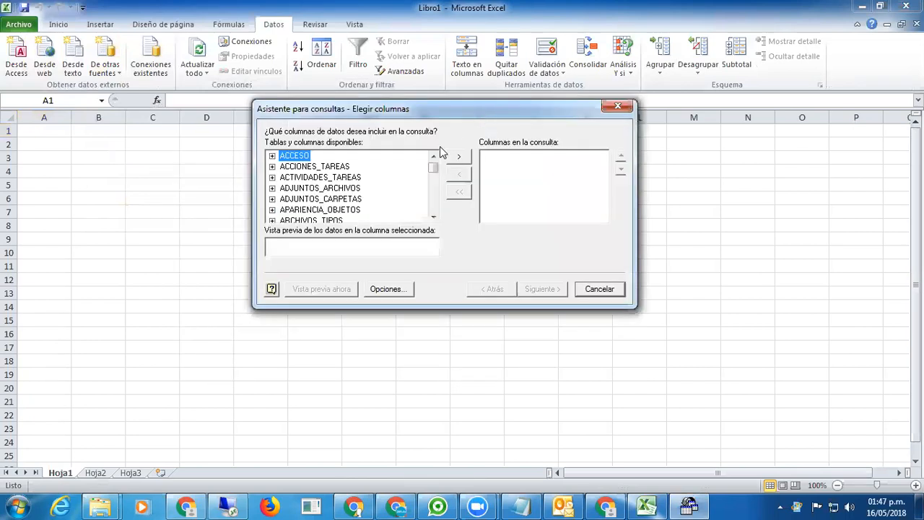
left_click(433, 217)
left_click(433, 218)
left_click(433, 218)
left_click(433, 218)
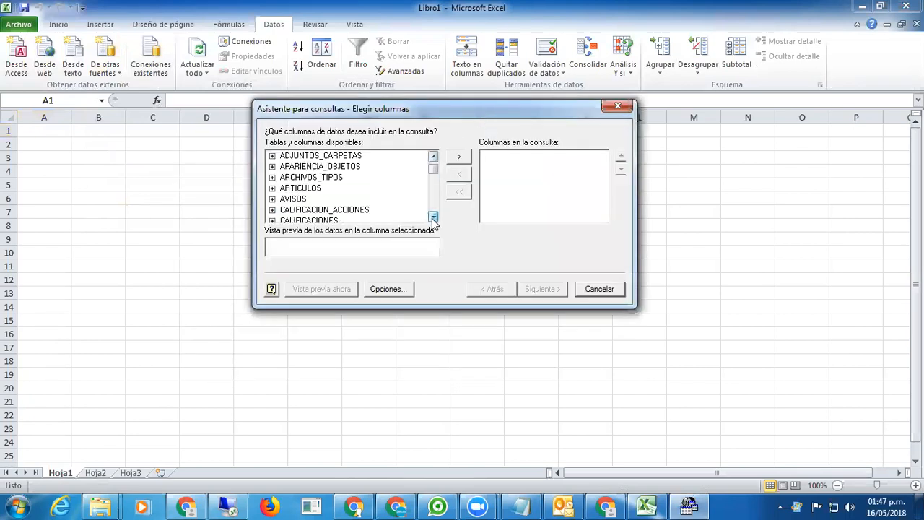
left_click(434, 156)
left_click(433, 156)
left_click(434, 156)
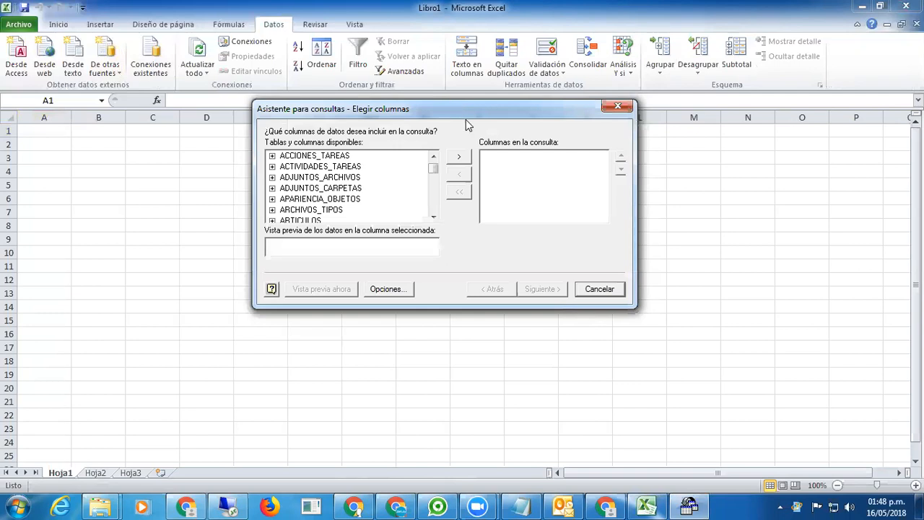
left_click(433, 218)
left_click(433, 218)
left_click(433, 218)
left_click(433, 218)
left_click(434, 218)
left_click(433, 218)
left_click(434, 218)
left_click(433, 218)
left_click(434, 218)
left_click(433, 218)
left_click(433, 218)
left_click(433, 219)
left_click(434, 218)
left_click(433, 218)
left_click(433, 218)
left_click(433, 218)
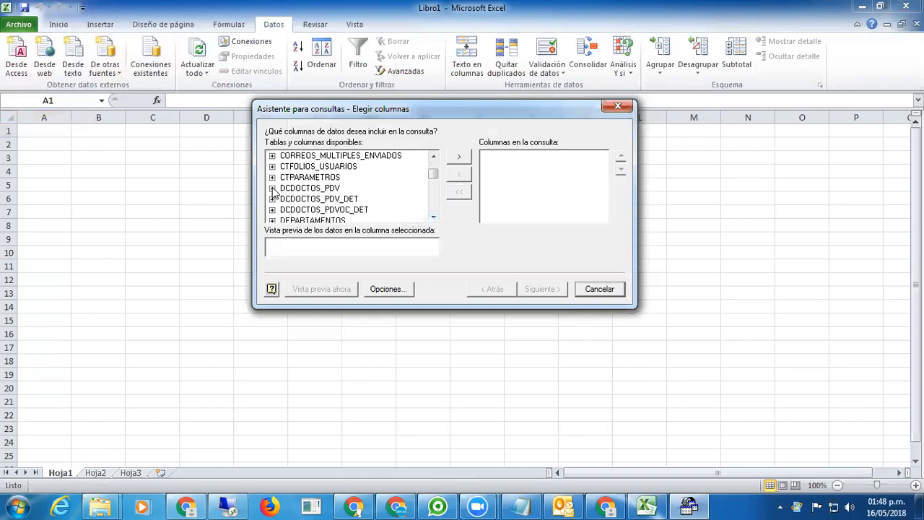
left_click(273, 189)
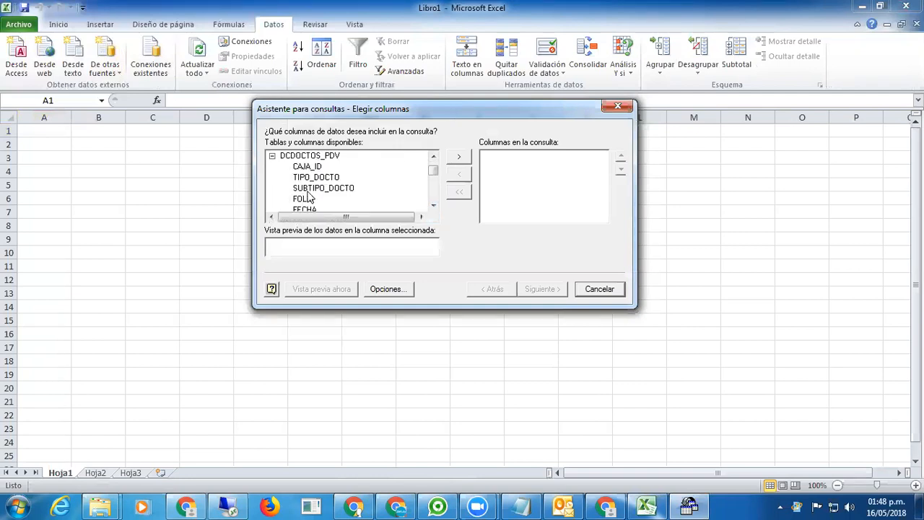
left_click(272, 156)
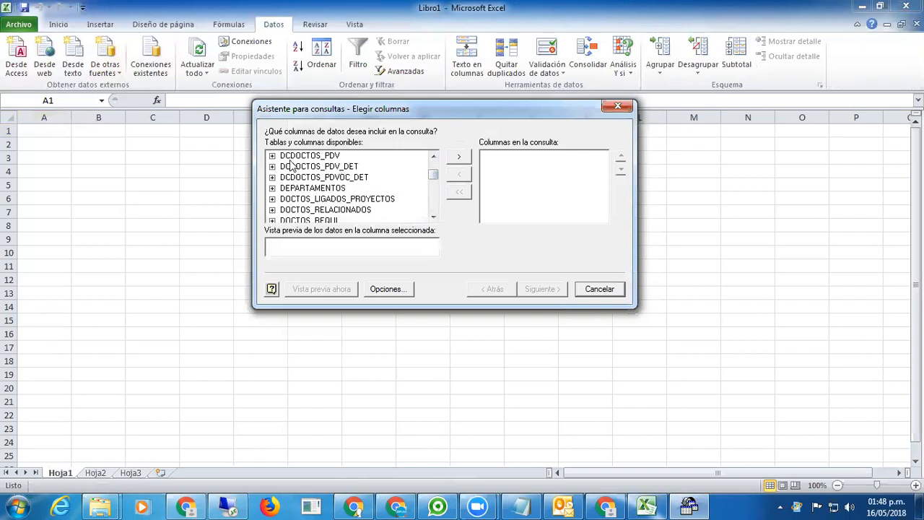
left_click(273, 156)
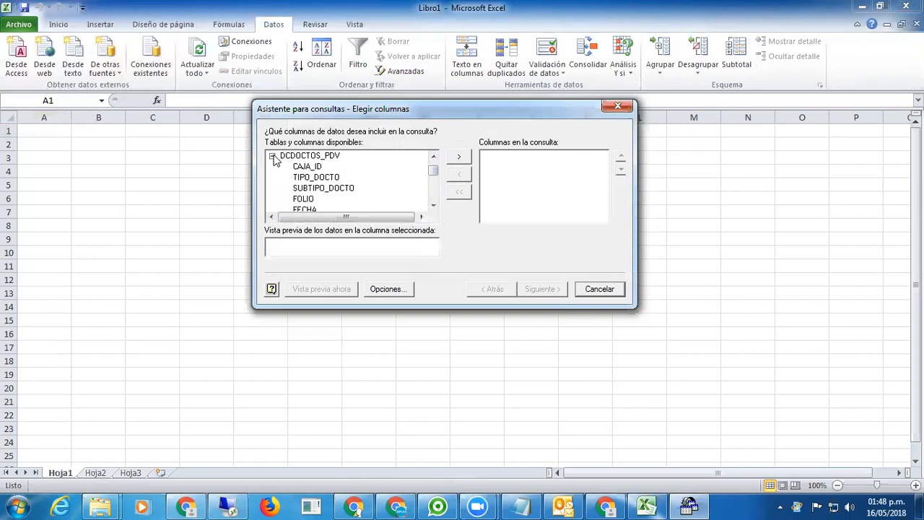
left_click(432, 205)
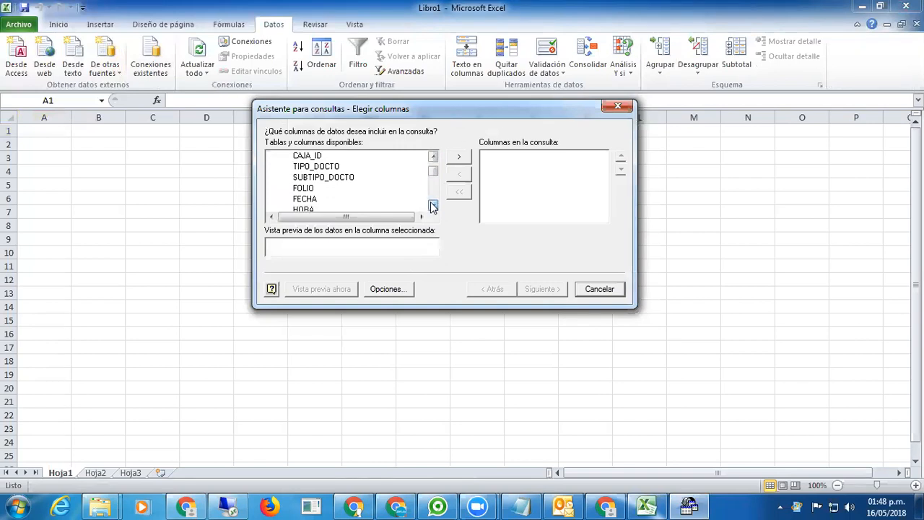
Add FOLIO and FECHA from DCDOCTOS_PDV to the query's columns.
double_click(305, 188)
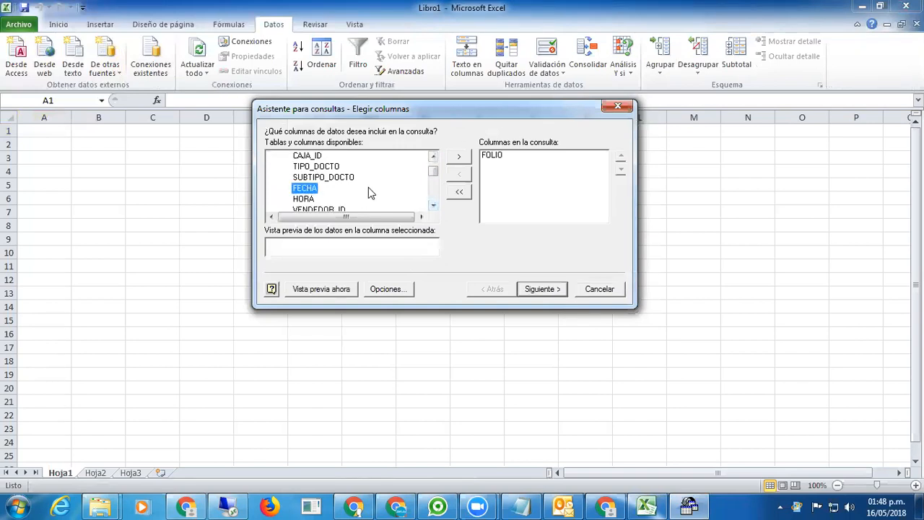
double_click(305, 188)
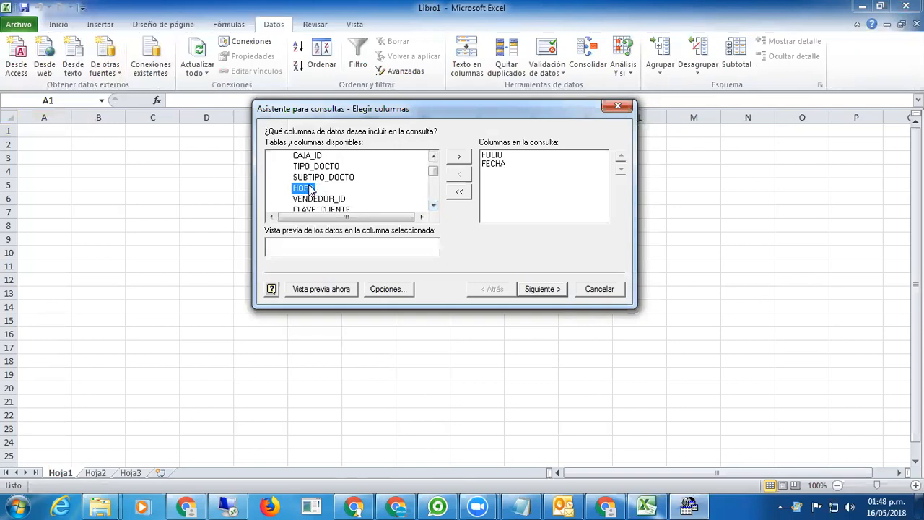
left_click(434, 205)
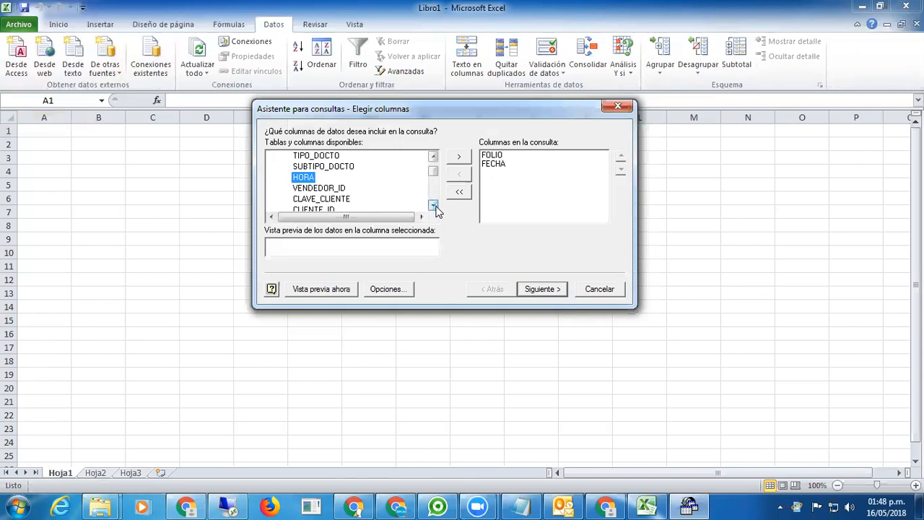
left_click(433, 156)
left_click(434, 156)
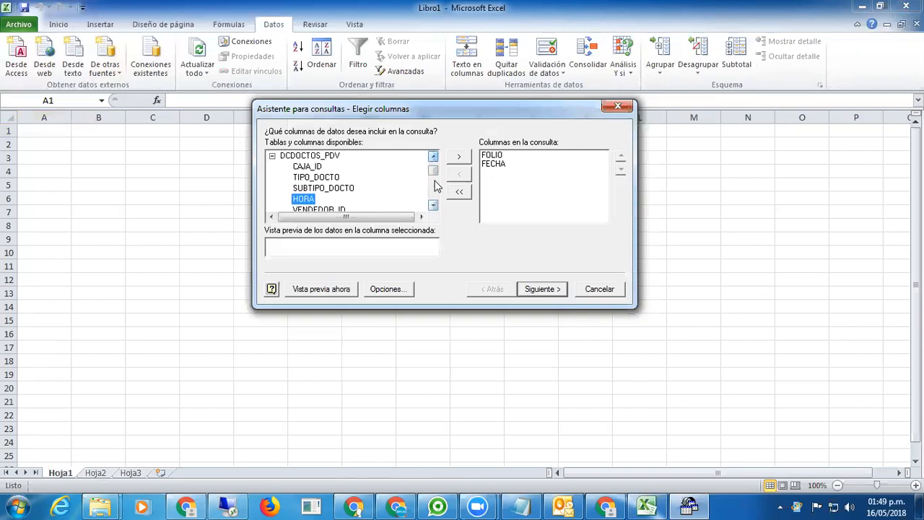
left_click(434, 206)
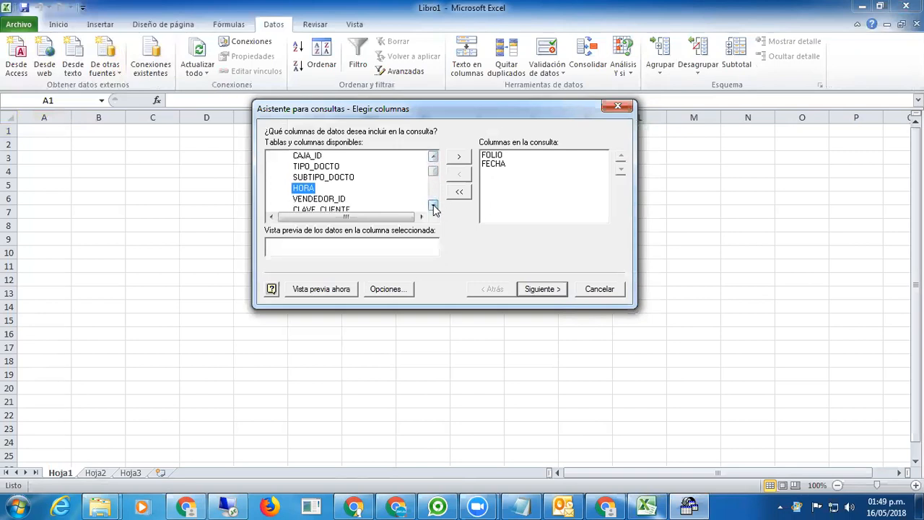
left_click(433, 205)
left_click(434, 206)
left_click(433, 206)
left_click(434, 206)
left_click(433, 206)
left_click(433, 206)
left_click(433, 206)
left_click(434, 206)
left_click(433, 206)
left_click(434, 206)
left_click(434, 206)
left_click(433, 206)
left_click(434, 206)
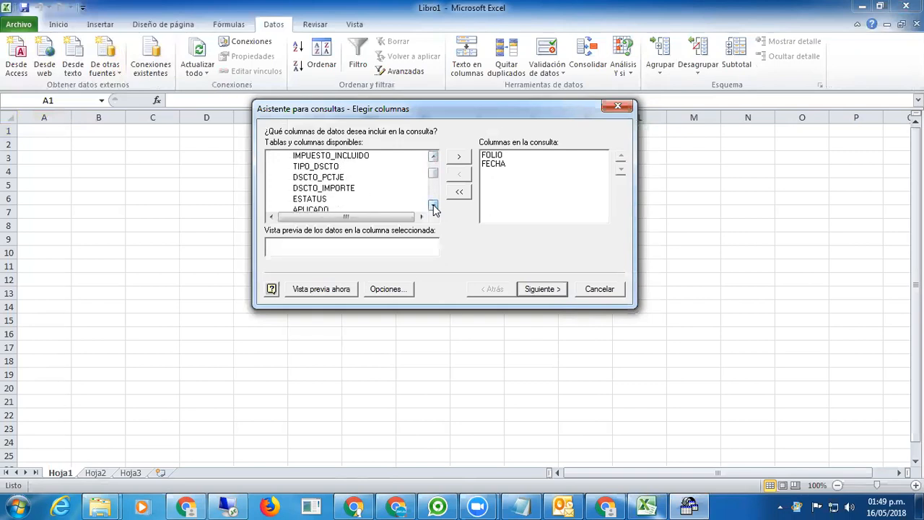
left_click(434, 206)
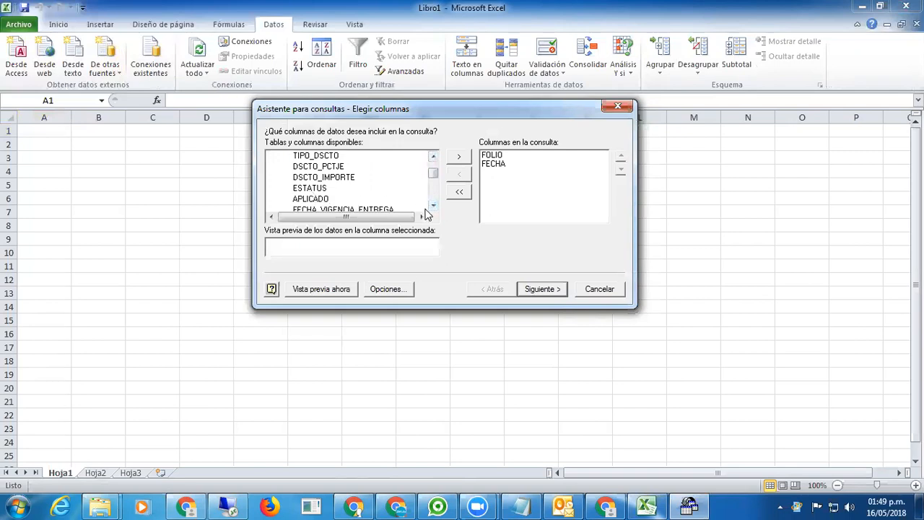
left_click(433, 206)
left_click(433, 207)
left_click(434, 206)
left_click(434, 207)
left_click(434, 207)
left_click(433, 206)
left_click(434, 206)
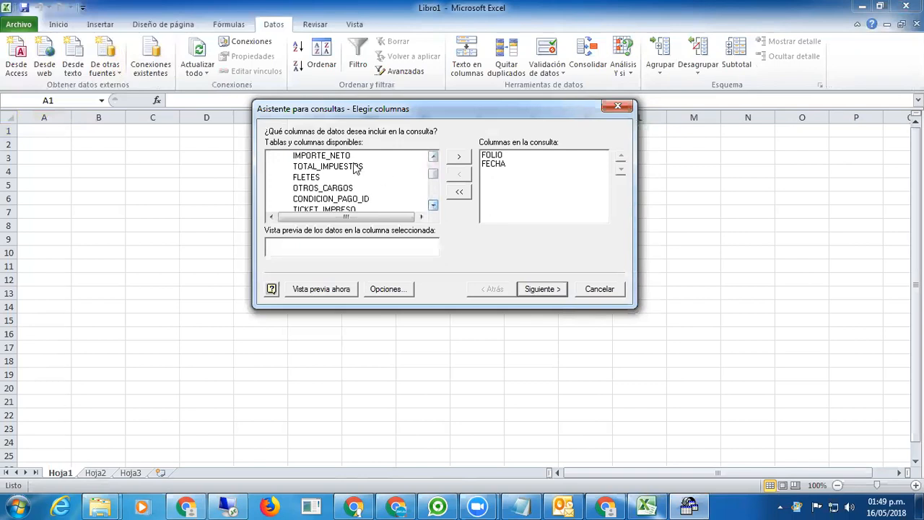
left_click(434, 156)
left_click(433, 156)
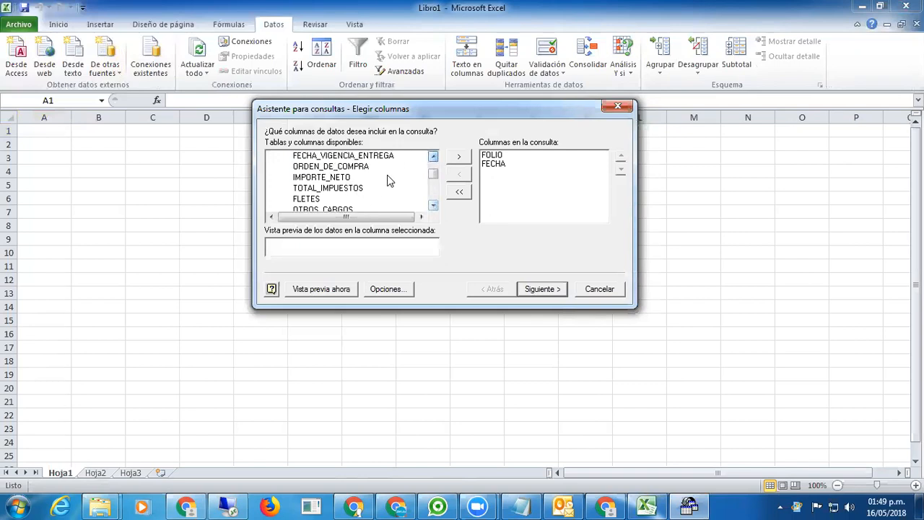
Add IMPORTE_NETO to the query's columns and advance to the filtering step.
double_click(339, 178)
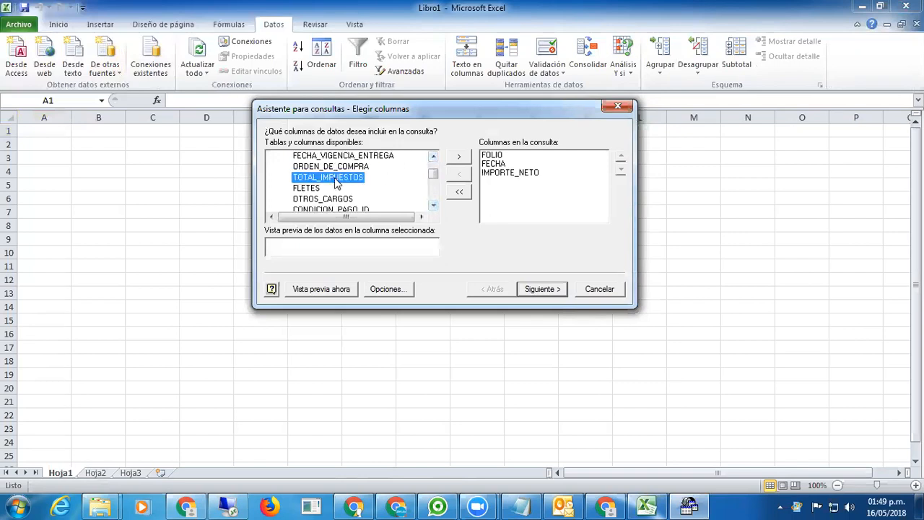
left_click(433, 207)
left_click(434, 207)
left_click(434, 206)
left_click(433, 206)
left_click(433, 207)
left_click(433, 207)
left_click(433, 206)
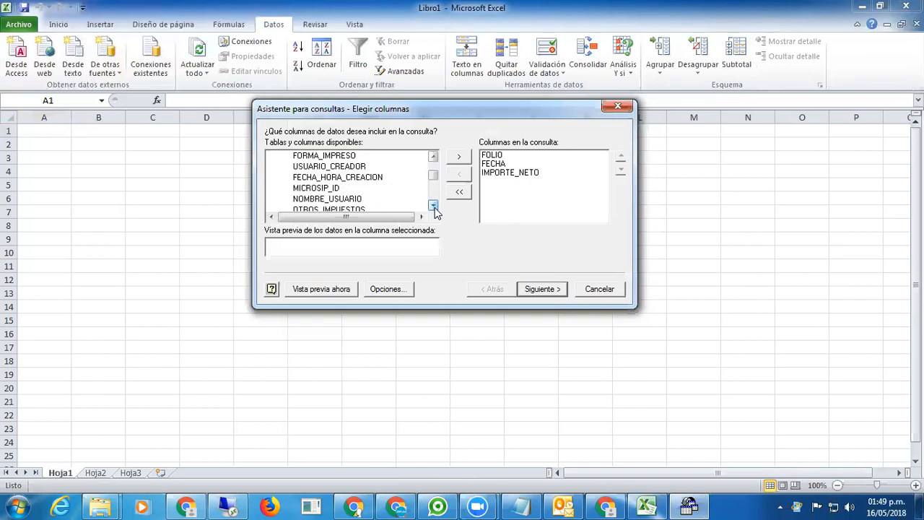
left_click(434, 207)
left_click(434, 207)
left_click(433, 207)
left_click(433, 207)
left_click(433, 207)
left_click(434, 207)
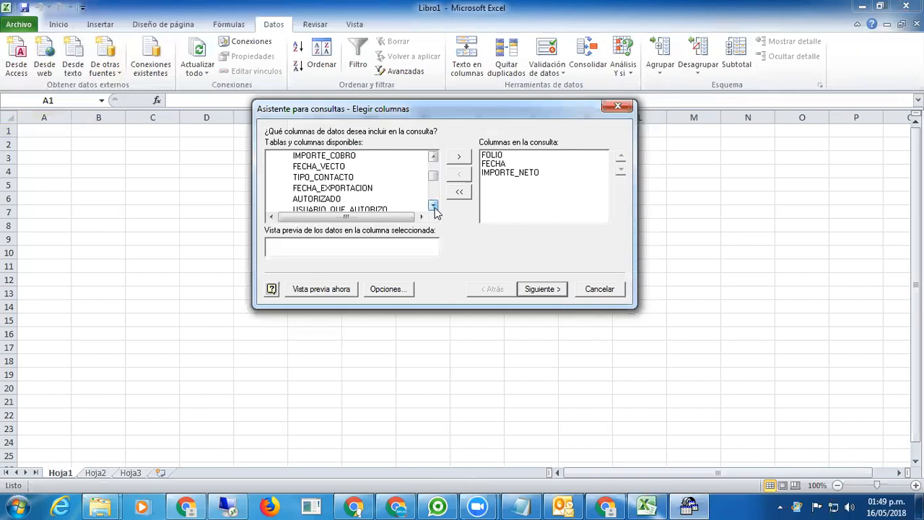
left_click(433, 207)
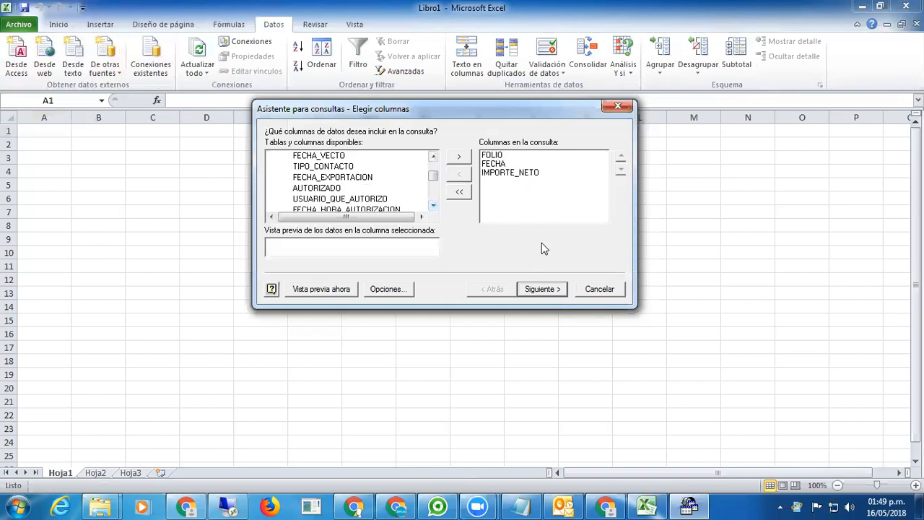
left_click(543, 289)
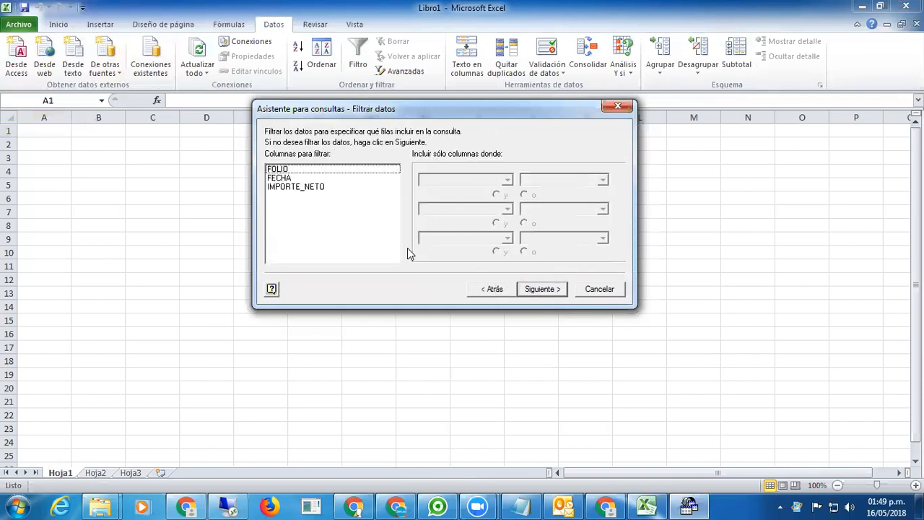
Skip the filter and sort steps without setting any criteria.
left_click(547, 289)
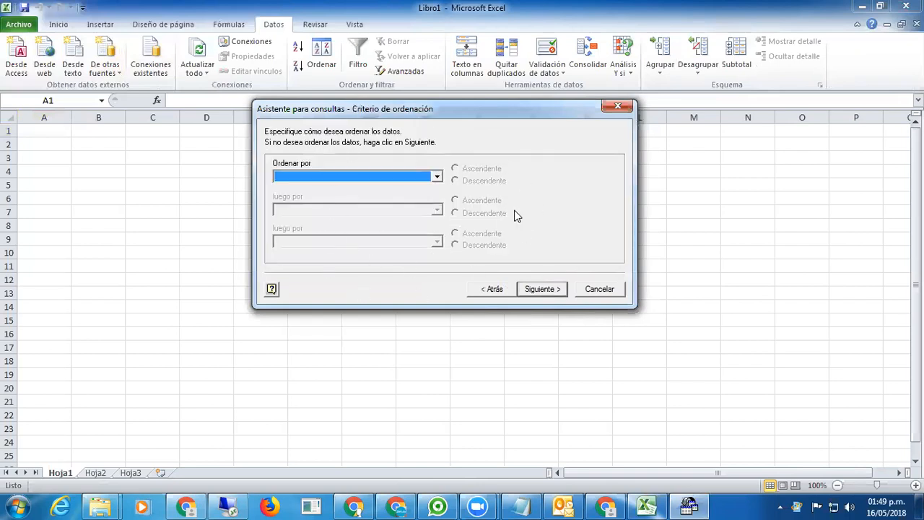
left_click(541, 290)
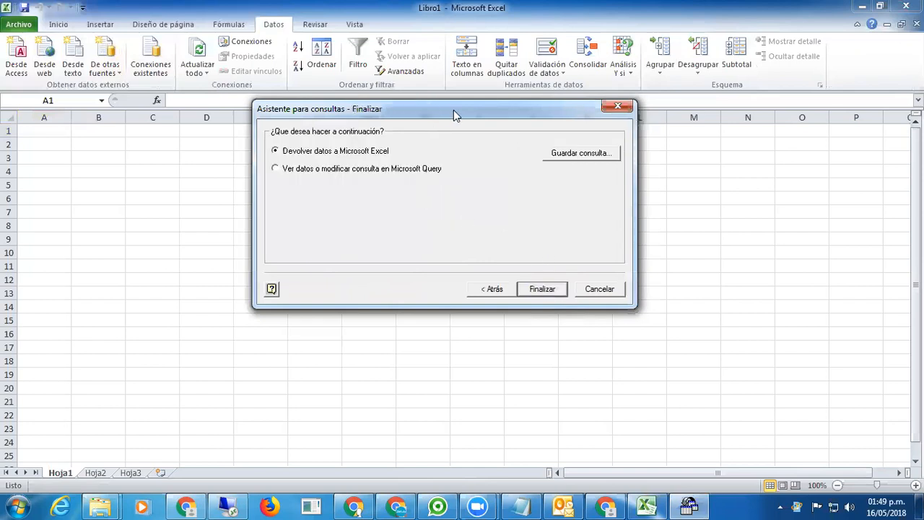
Finish the wizard, choosing to view and edit the query in Microsoft Query.
left_click_drag(454, 109, 430, 132)
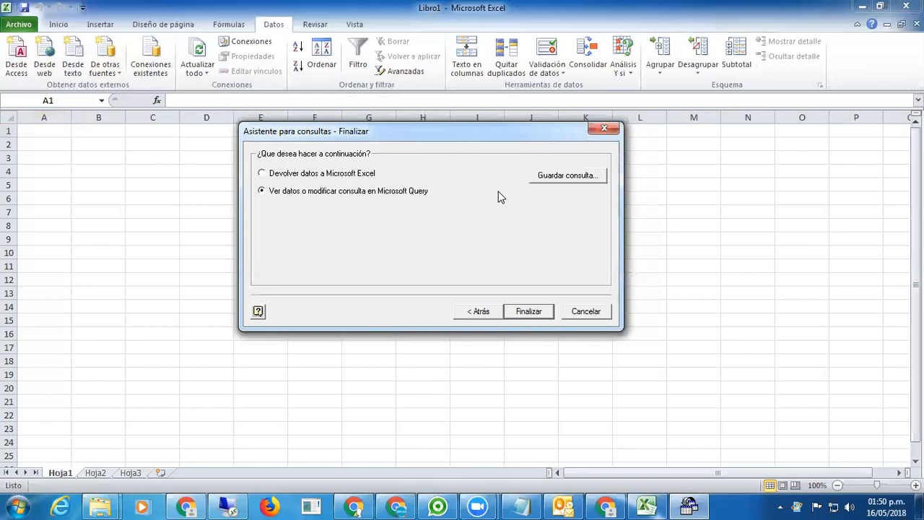
left_click(532, 312)
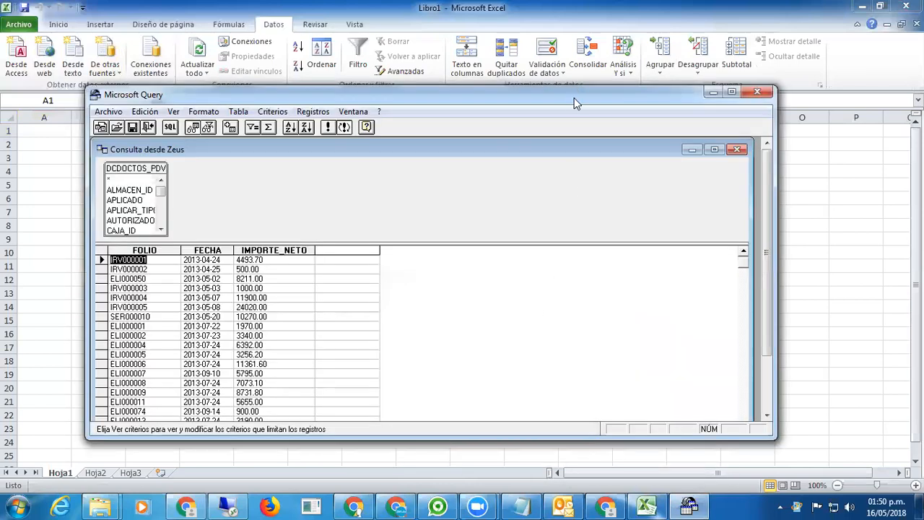
Maximize the Microsoft Query and Consulta desde Zeus windows and browse the result records.
double_click(465, 97)
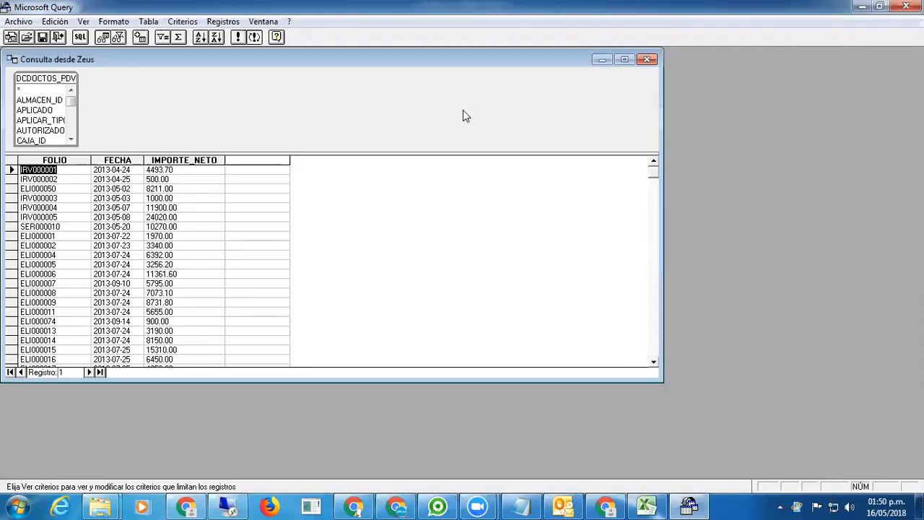
double_click(554, 62)
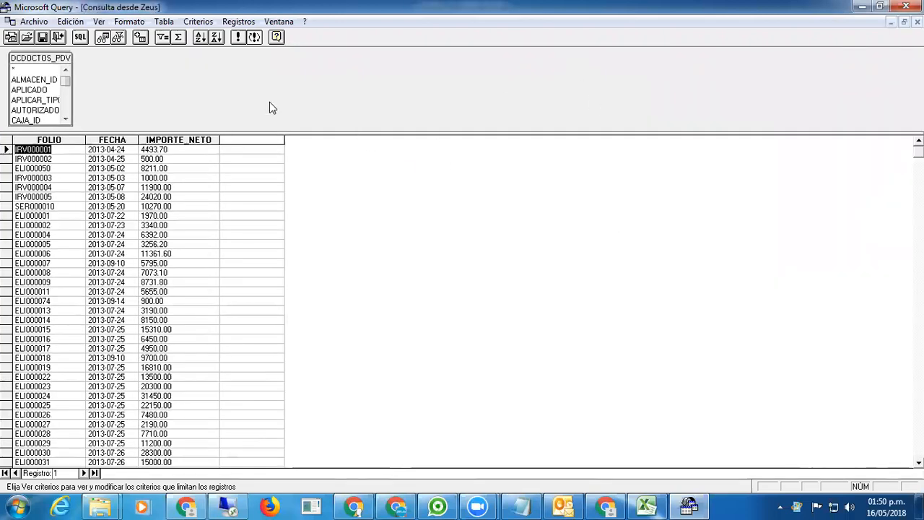
left_click(45, 168)
left_click(98, 168)
left_click(163, 169)
left_click(52, 177)
left_click(109, 177)
left_click(153, 159)
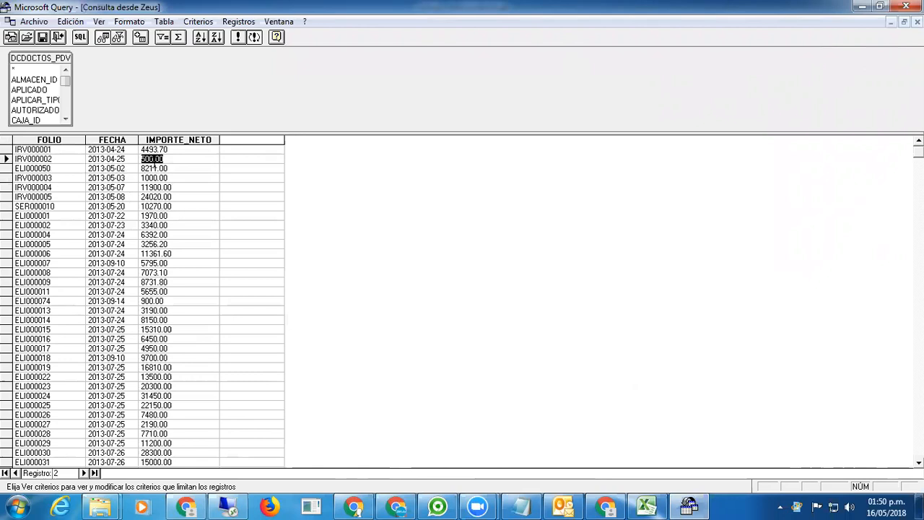
left_click(89, 168)
left_click(171, 176)
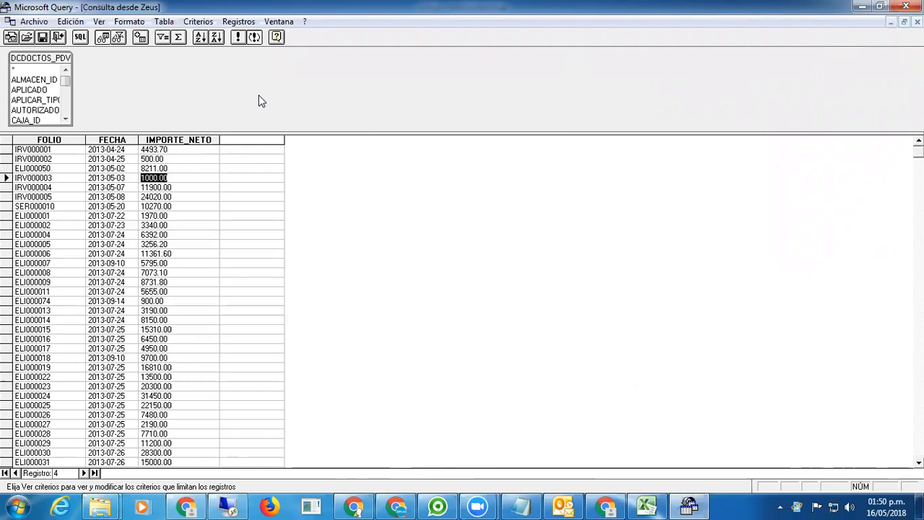
Bring up the Agregar tablas list and scroll through the available tables.
left_click(164, 23)
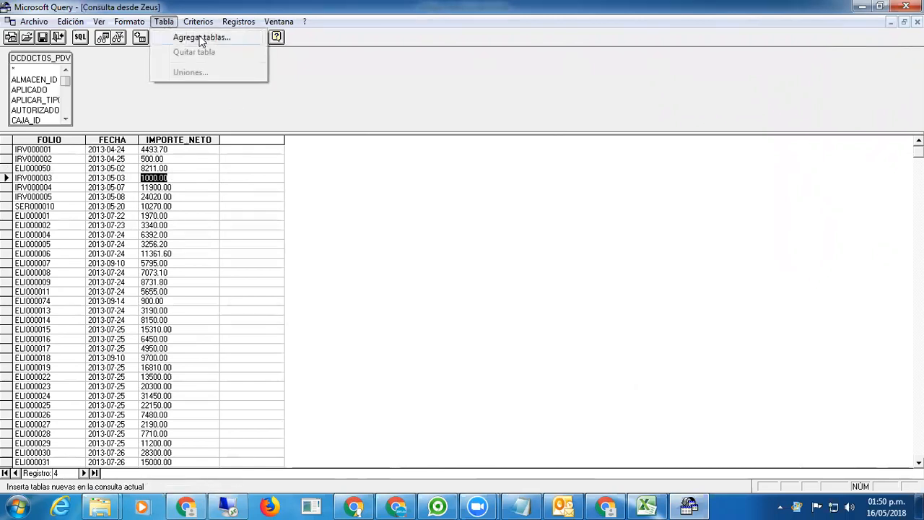
left_click(210, 39)
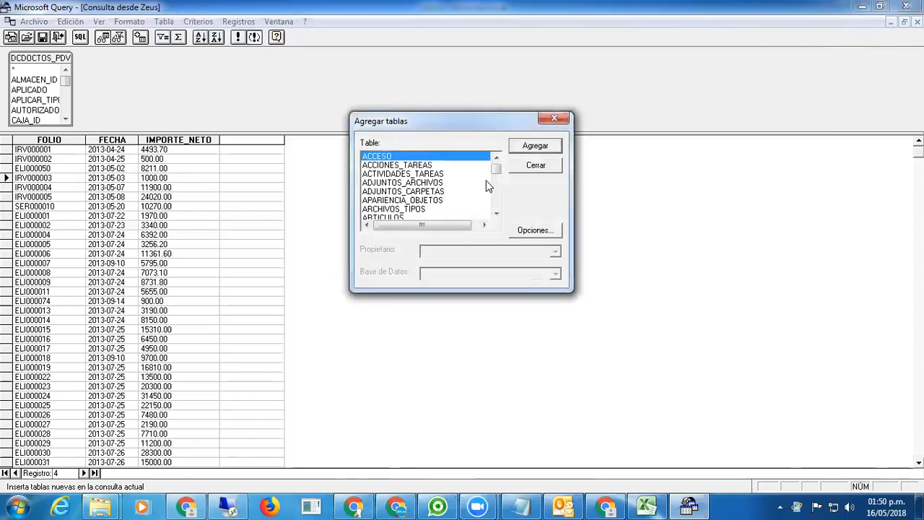
left_click(497, 215)
left_click(496, 215)
left_click(496, 215)
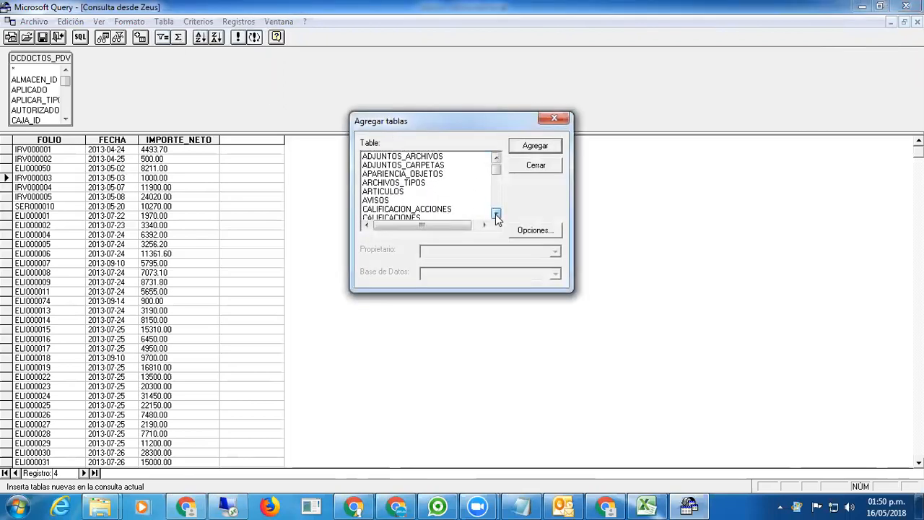
left_click(496, 215)
left_click(496, 215)
left_click(497, 214)
left_click(497, 214)
left_click(496, 215)
left_click(496, 215)
left_click(496, 214)
left_click(496, 215)
left_click(496, 214)
left_click(496, 215)
left_click(497, 214)
left_click(496, 215)
left_click(497, 215)
left_click(496, 214)
left_click(496, 214)
left_click(497, 214)
left_click(496, 214)
left_click(496, 215)
left_click(496, 215)
left_click(496, 214)
left_click(496, 215)
left_click(497, 214)
left_click(496, 214)
left_click(496, 214)
left_click(496, 215)
left_click(496, 214)
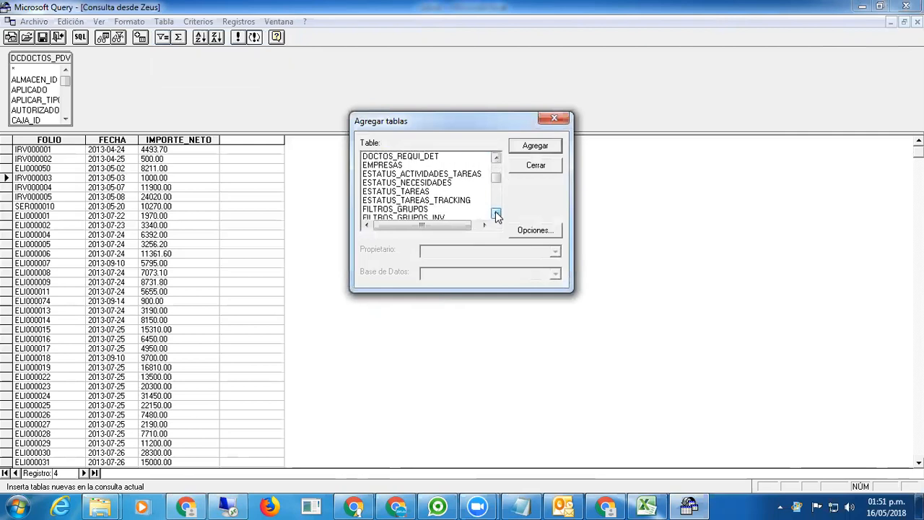
Add the CLIENTES_COMPLEMENTOS table to the query and close the table list.
left_click(496, 158)
left_click(496, 158)
left_click(496, 158)
left_click(497, 158)
left_click(496, 158)
left_click(496, 158)
left_click(496, 158)
left_click(496, 158)
left_click(496, 159)
left_click(496, 158)
left_click(497, 158)
left_click(496, 159)
left_click(496, 159)
left_click(496, 158)
left_click(496, 158)
left_click(496, 159)
left_click(496, 158)
left_click(496, 158)
left_click(497, 159)
left_click(496, 158)
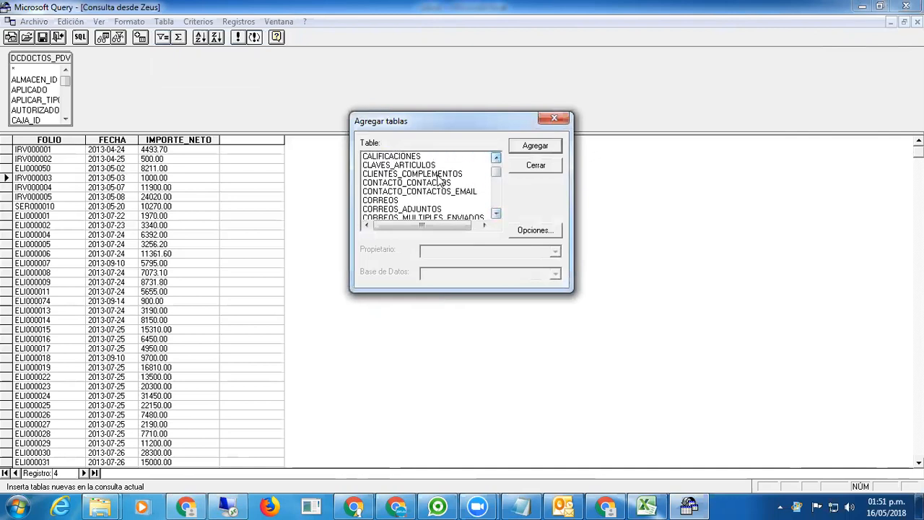
left_click(433, 175)
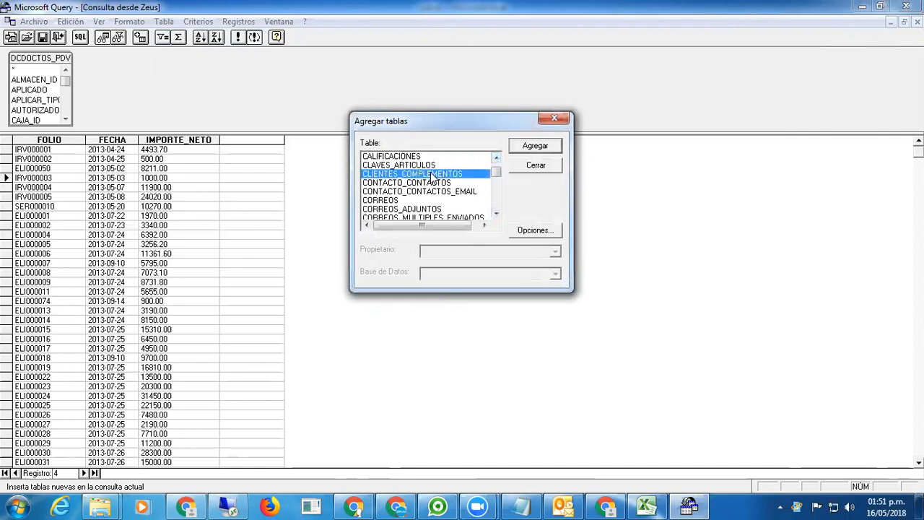
left_click(526, 150)
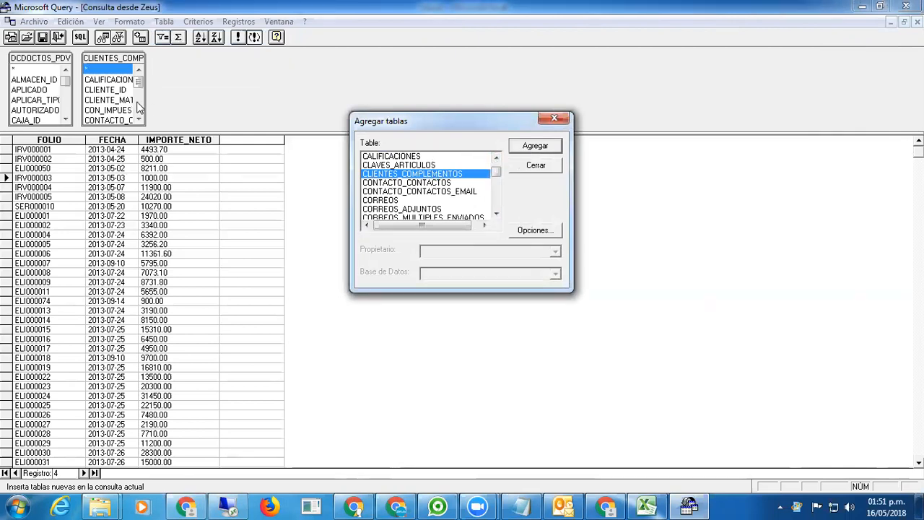
left_click(536, 167)
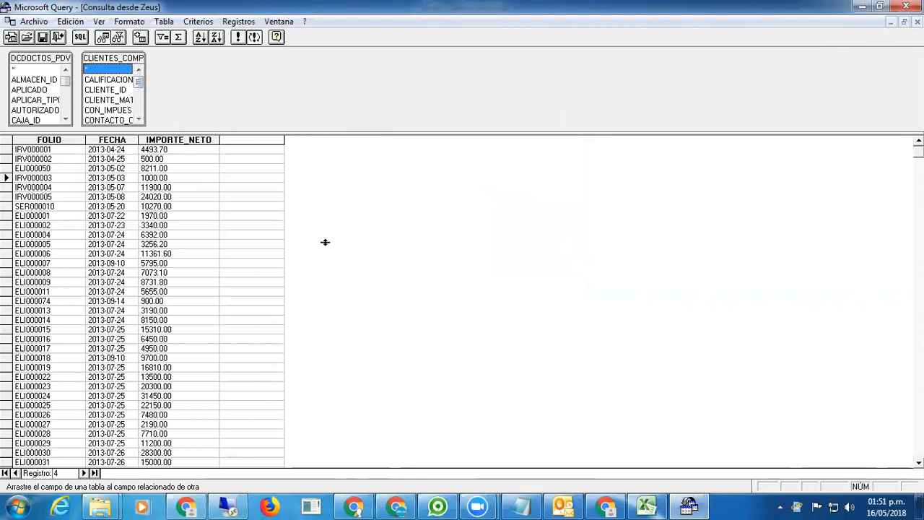
Enlarge the table pane, resize DCDOCTOS_PDV, and move and resize CLIENTES_COMPLEMENTOS to the right.
left_click_drag(325, 242, 325, 243)
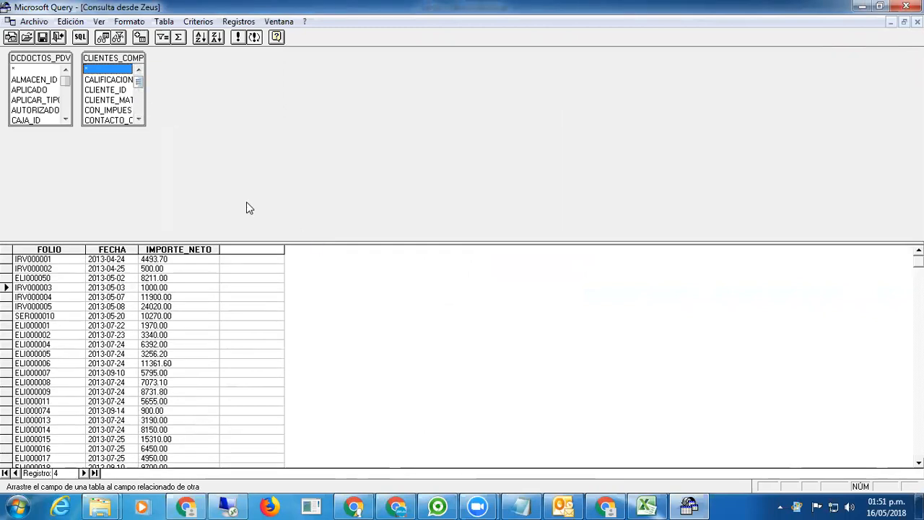
left_click(48, 125)
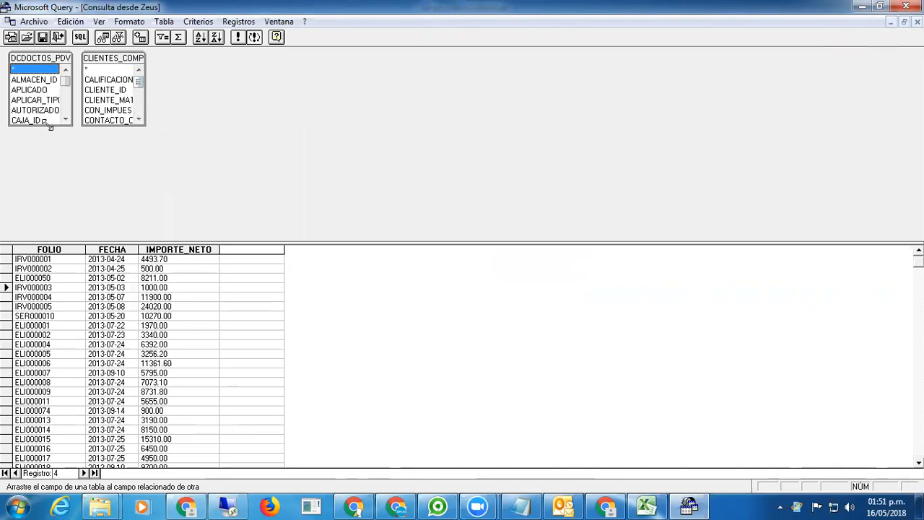
left_click_drag(51, 126, 121, 230)
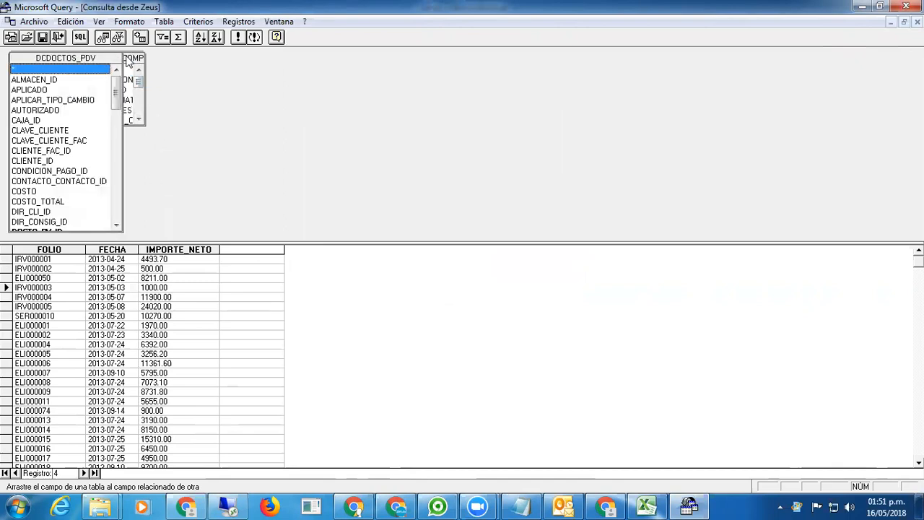
left_click(131, 63)
left_click_drag(131, 63, 291, 62)
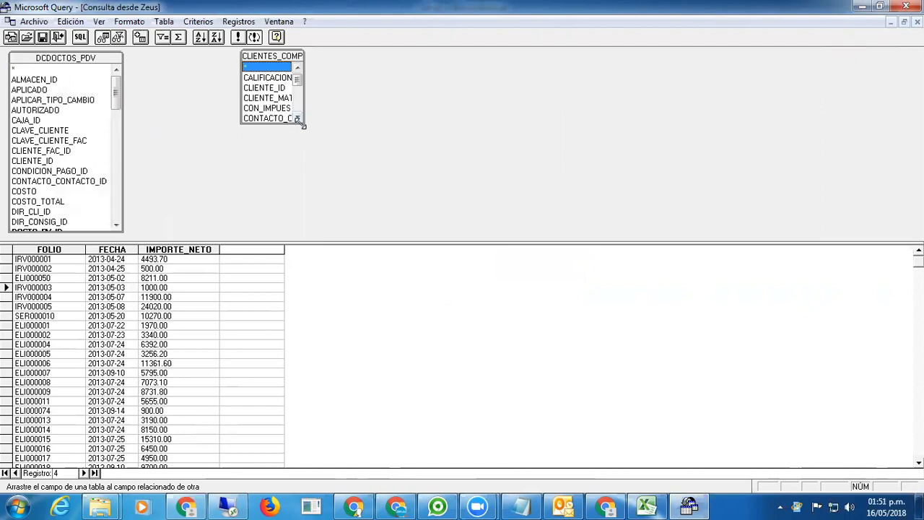
left_click_drag(303, 124, 365, 229)
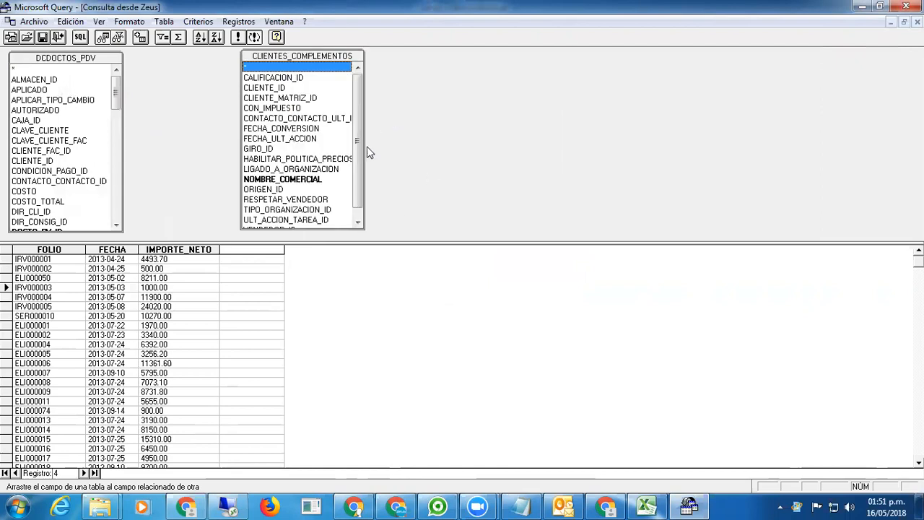
Add NOMBRE_COMERCIAL from CLIENTES_COMPLEMENTOS to the results and check its row values.
double_click(279, 181)
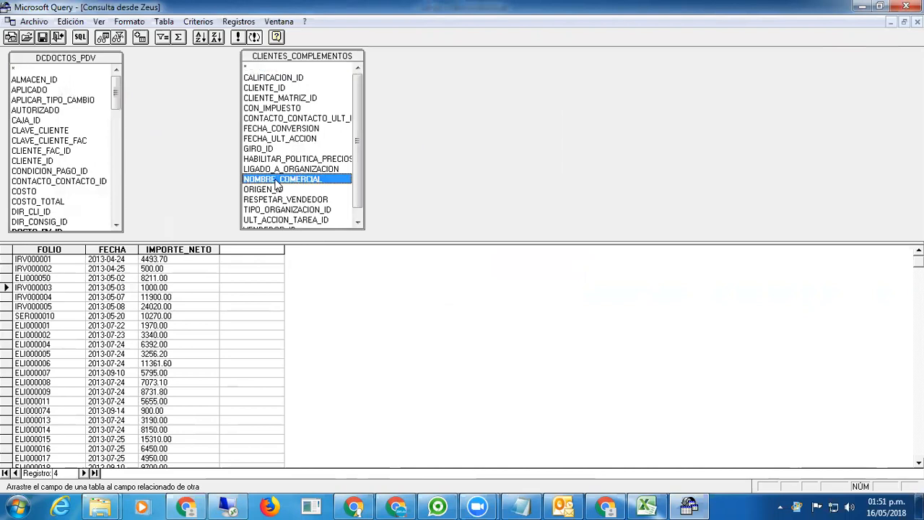
left_click(245, 261)
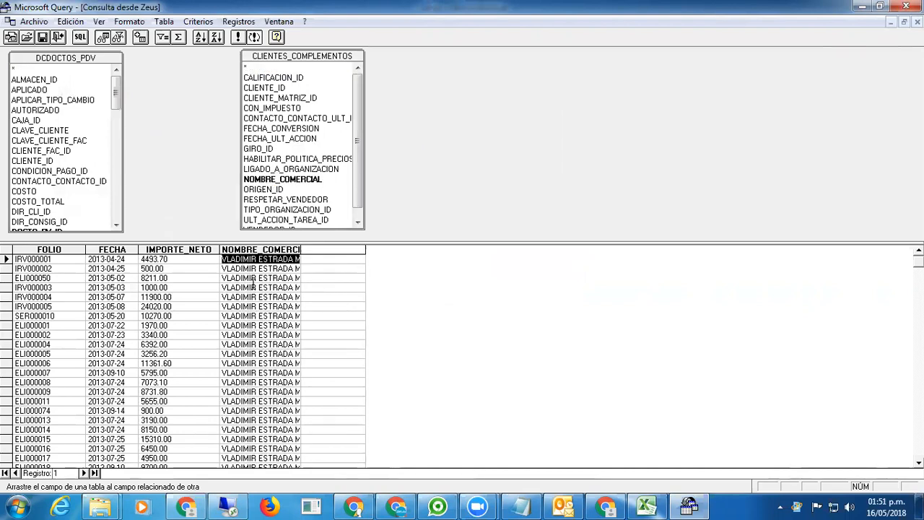
left_click(254, 278)
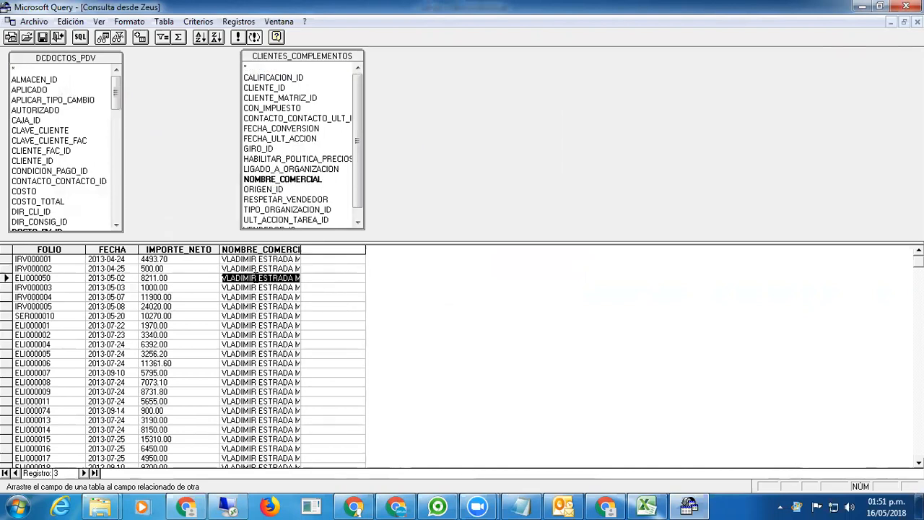
left_click(356, 68)
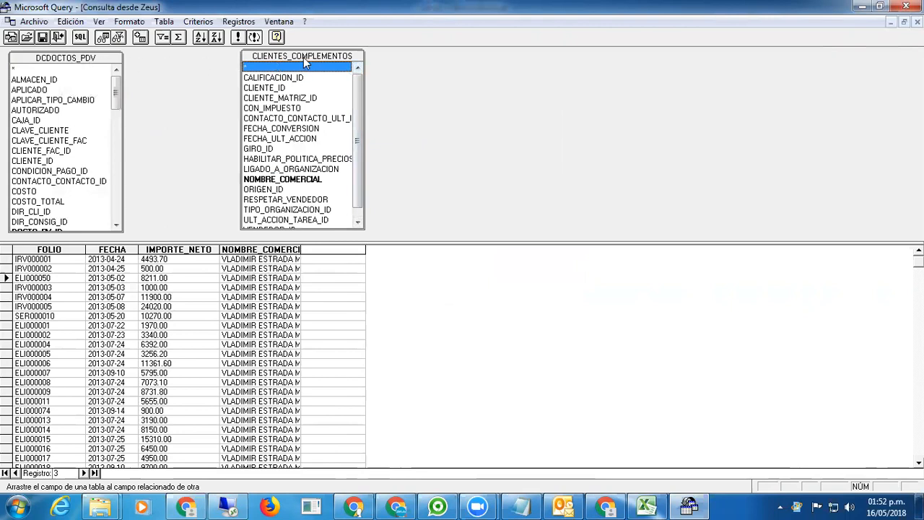
Link CLIENTE_ID in DCDOCTOS_PDV to CLIENTE_ID in CLIENTES_COMPLEMENTOS so each folio shows its client.
left_click(273, 88)
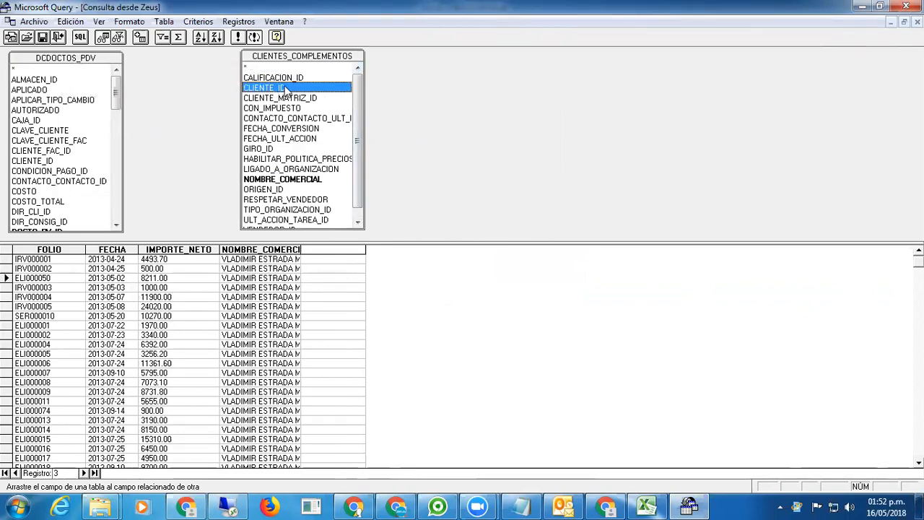
left_click_drag(277, 88, 40, 165)
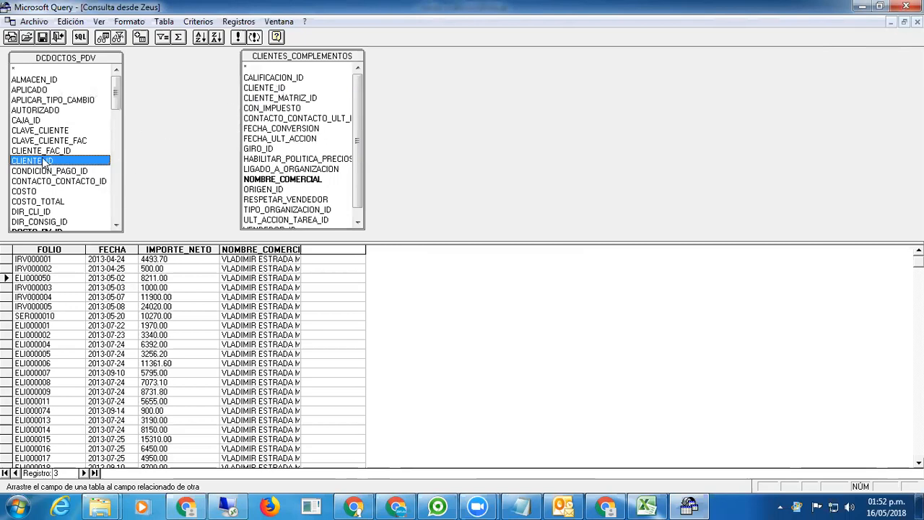
left_click_drag(29, 165, 265, 86)
left_click_drag(266, 86, 265, 87)
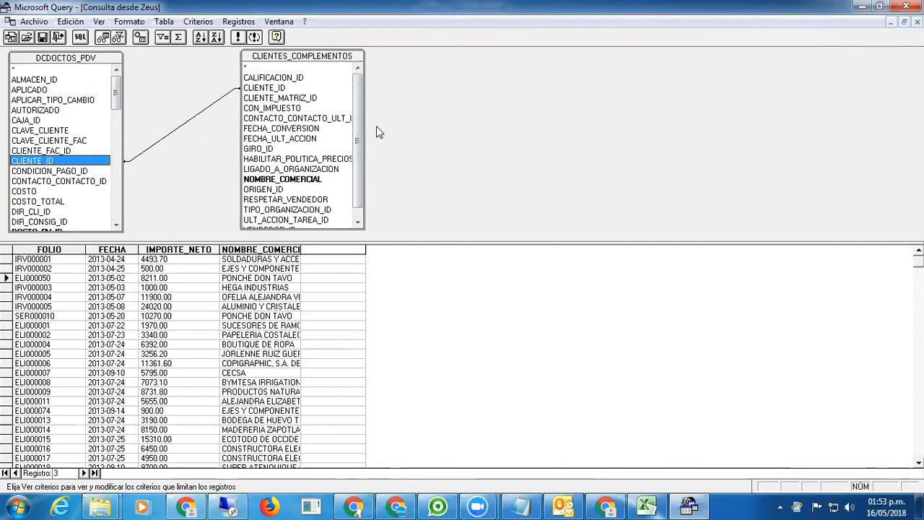
left_click(352, 89)
left_click_drag(358, 88, 357, 104)
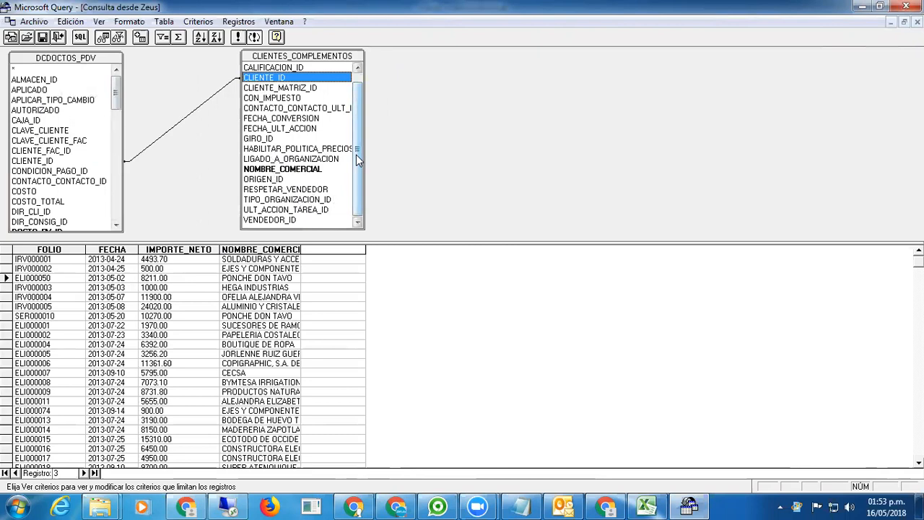
left_click(269, 140)
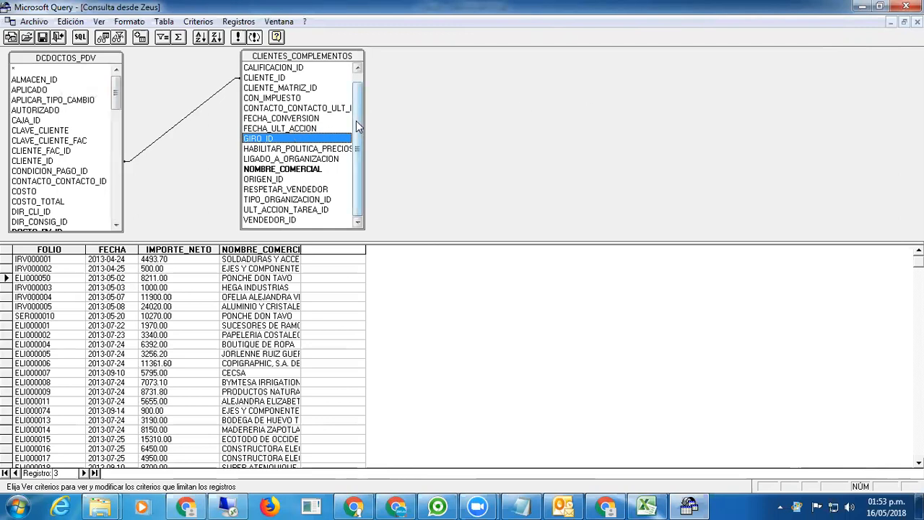
scroll(357, 107, "up", 1)
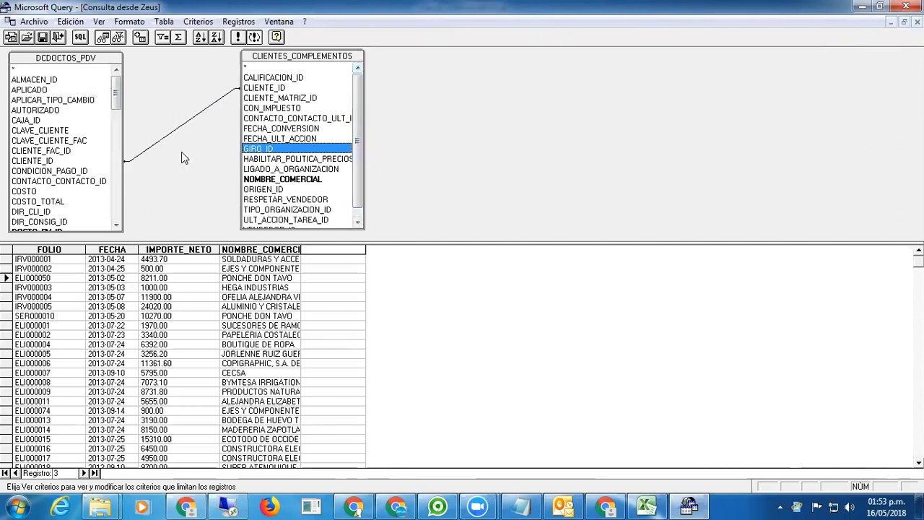
Return the query results to Excel as a table at cell $A$1 of the existing sheet.
left_click(34, 21)
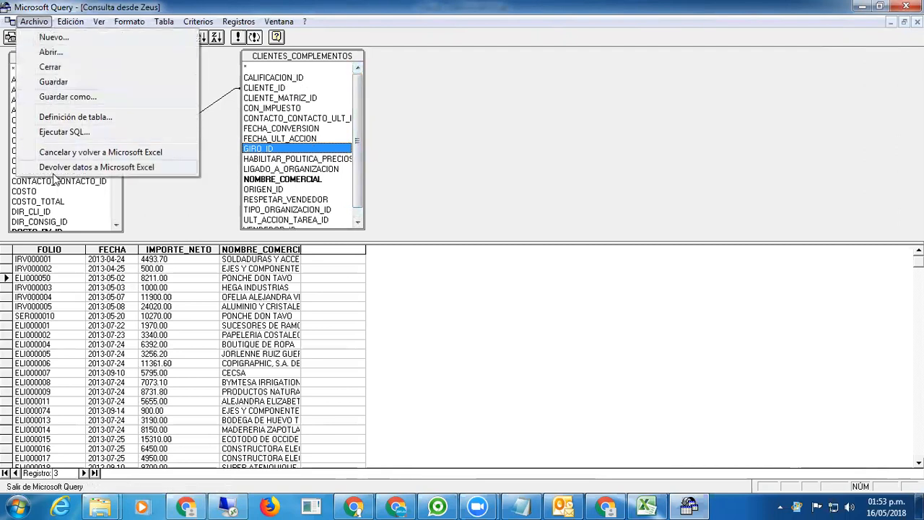
left_click(118, 170)
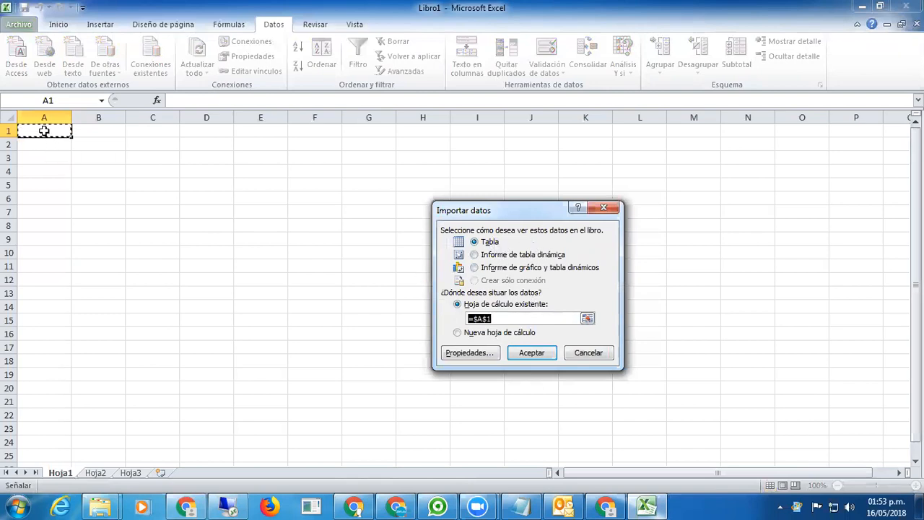
left_click(529, 354)
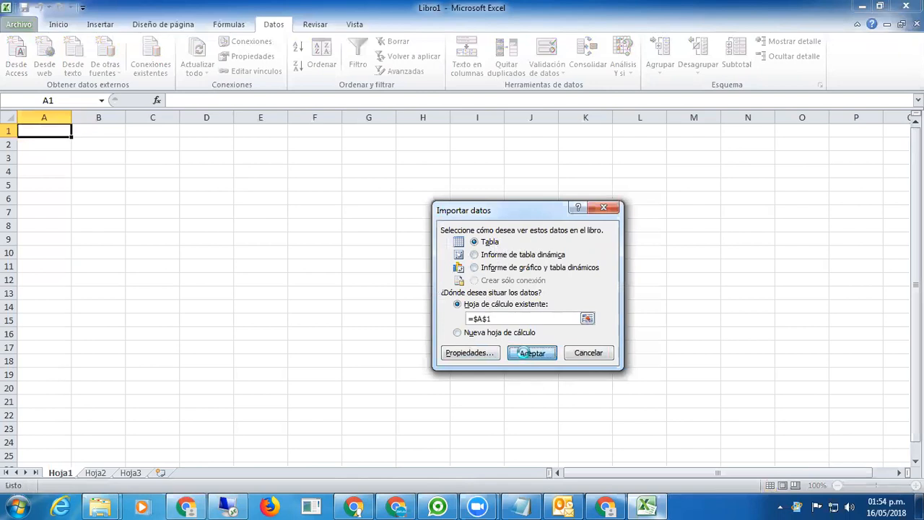
left_click(130, 168)
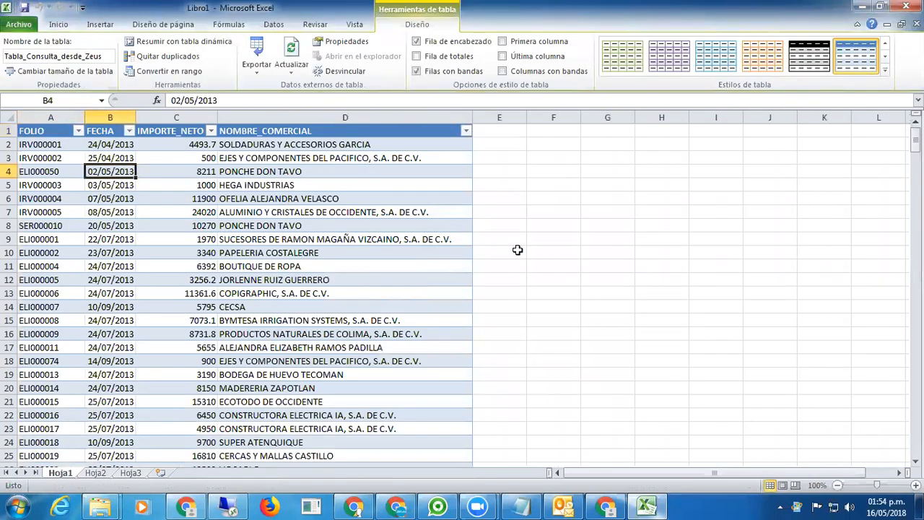
scroll(518, 252, "down", 6)
scroll(518, 252, "down", 14)
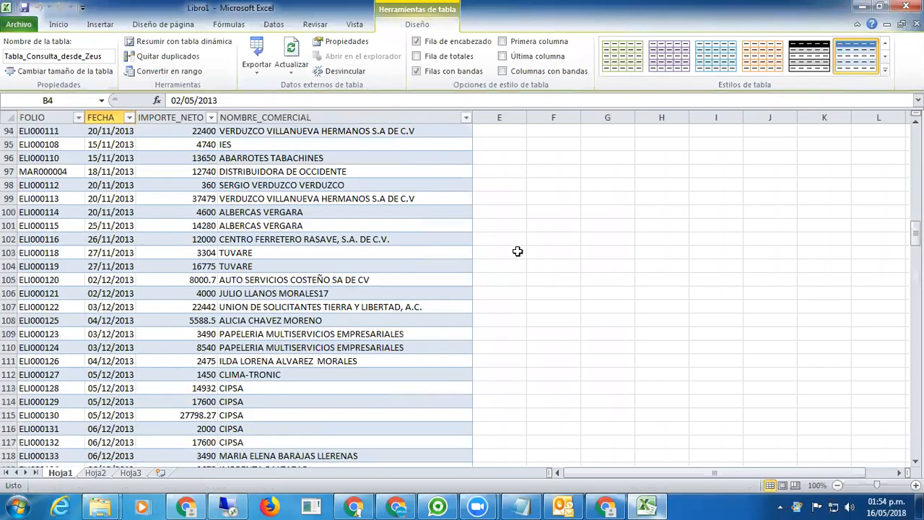
scroll(518, 252, "up", 20)
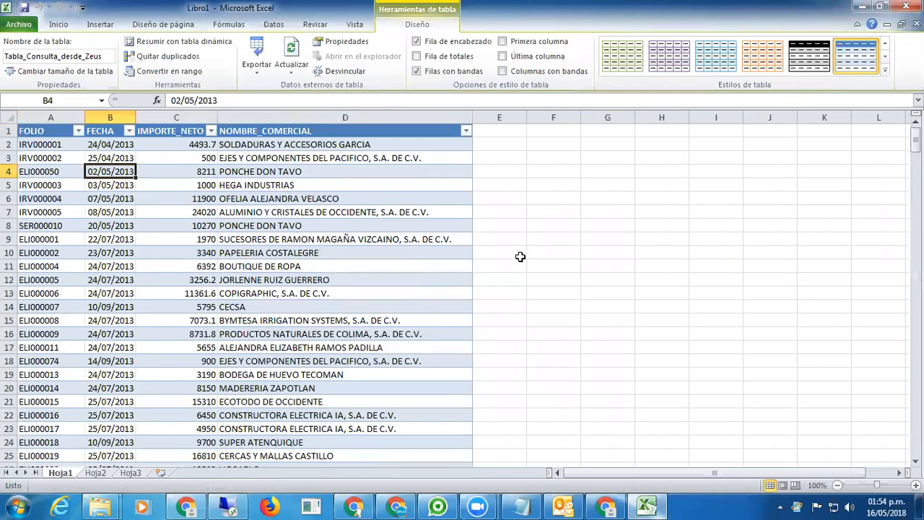
left_click(39, 144)
left_click(104, 146)
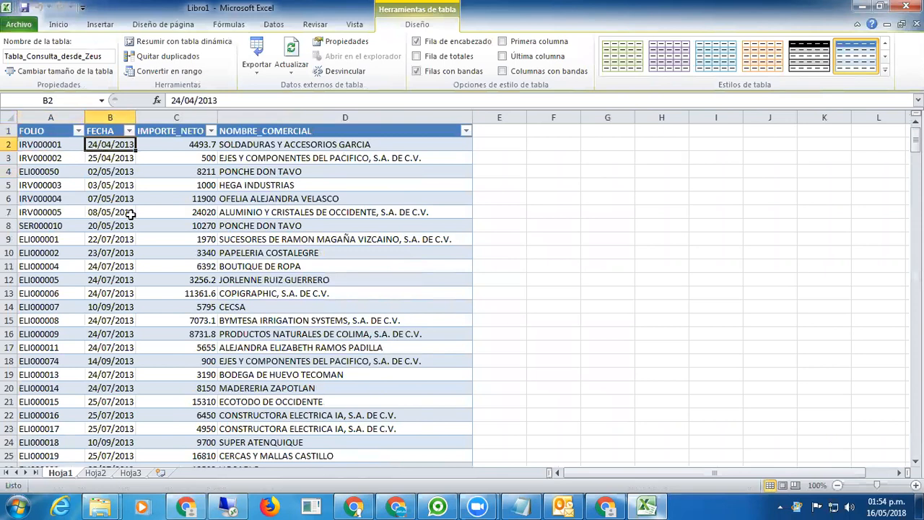
left_click(212, 146)
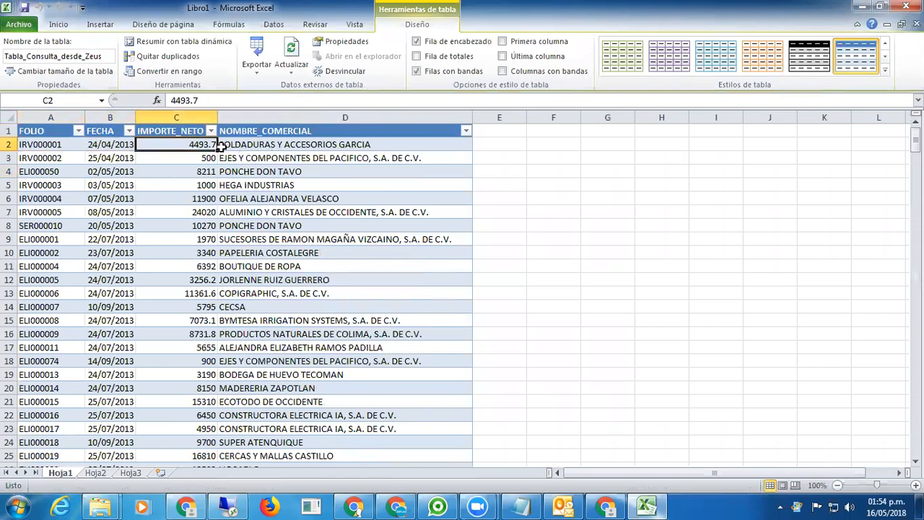
left_click(260, 146)
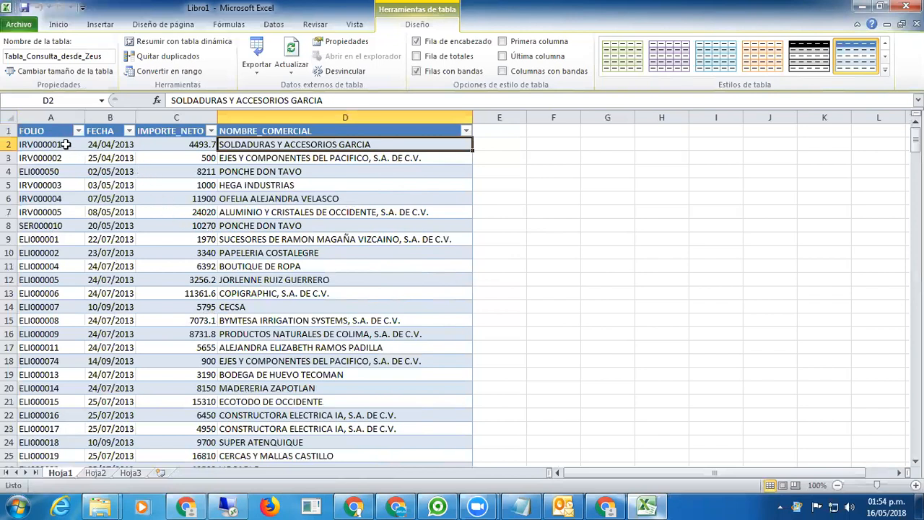
Filter the FECHA column to show only the 16 quotations dated 2018.
left_click(129, 131)
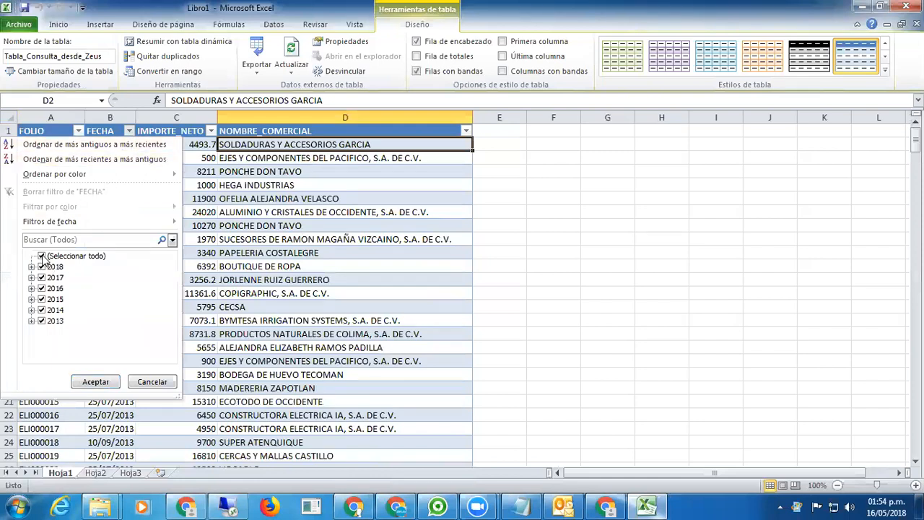
left_click(41, 256)
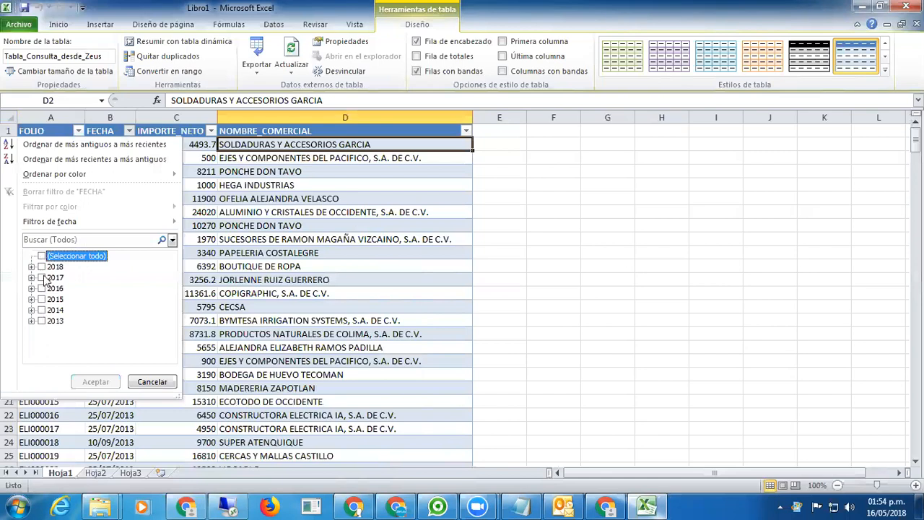
left_click(42, 266)
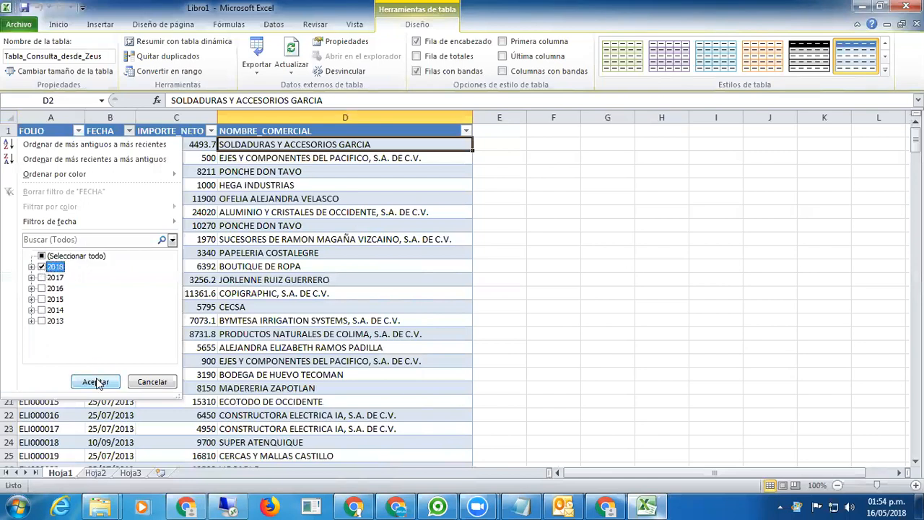
left_click(96, 382)
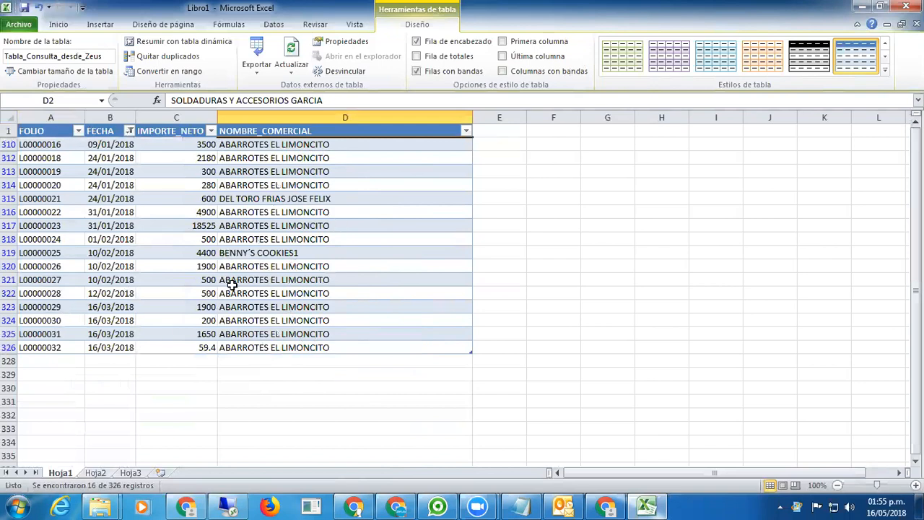
Reopen the FECHA filter, untick 2018, and close the list without applying the change.
left_click(129, 131)
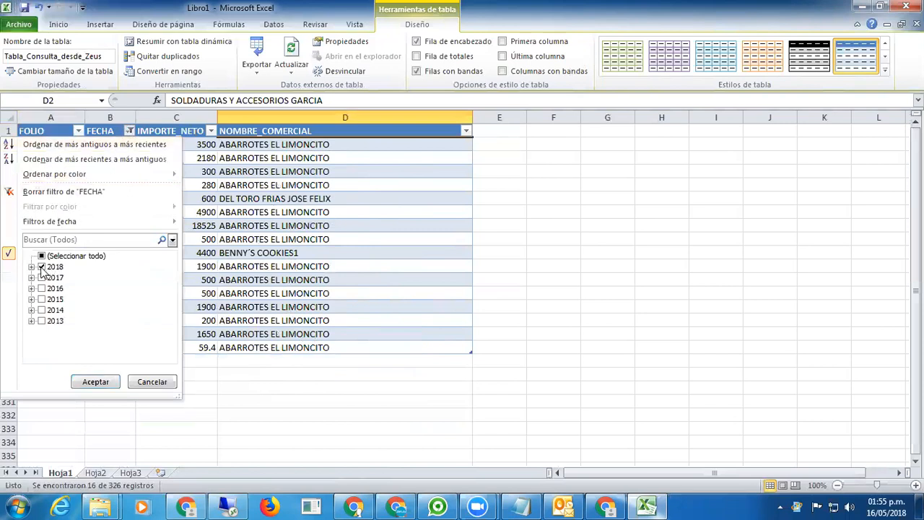
left_click(42, 266)
mouse_move(99, 227)
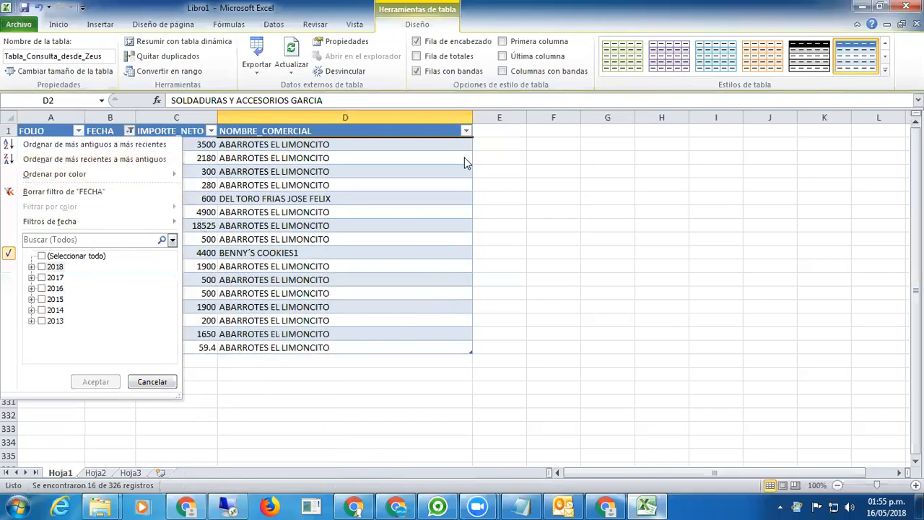
left_click(514, 155)
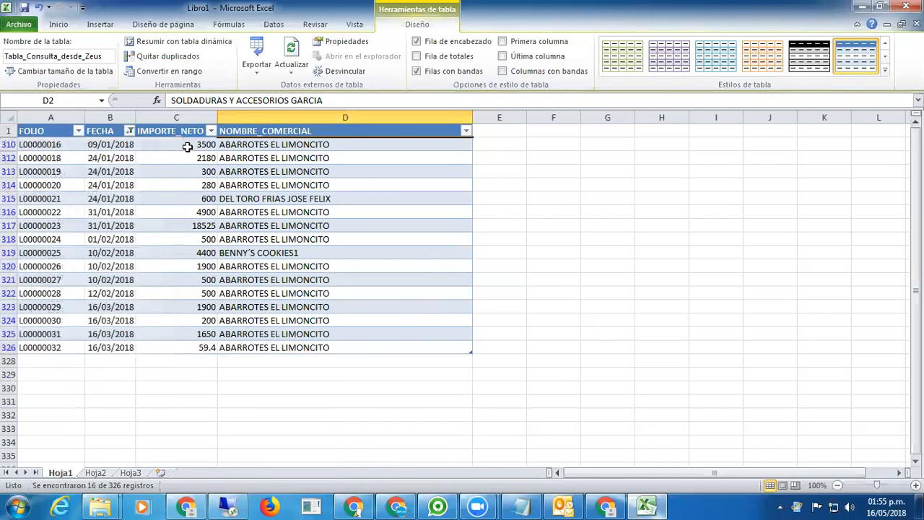
left_click(531, 182)
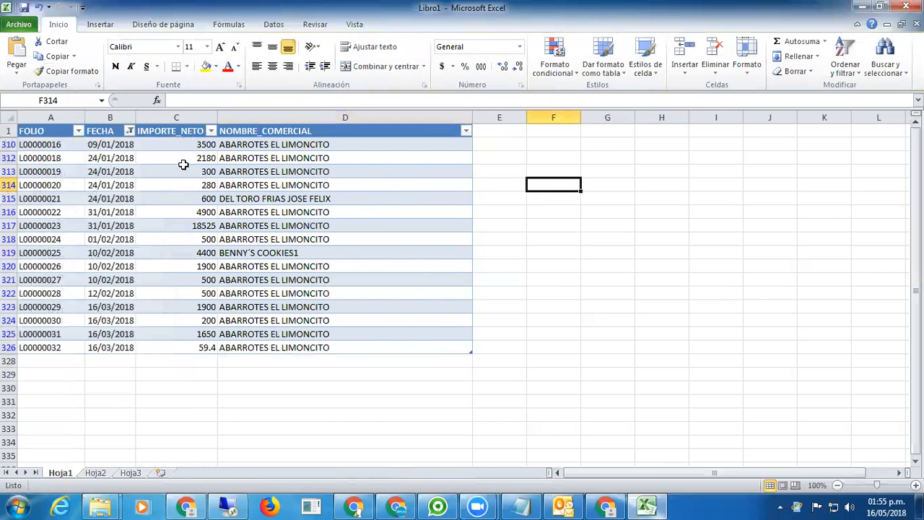
Clear the FECHA filter by selecting all years so every quotation row reappears.
left_click(130, 132)
left_click(42, 255)
left_click(92, 380)
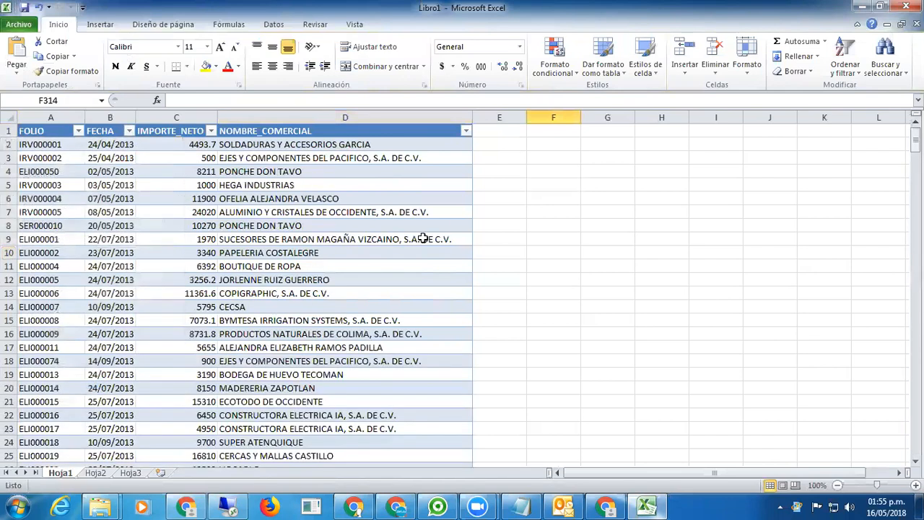
left_click(113, 186)
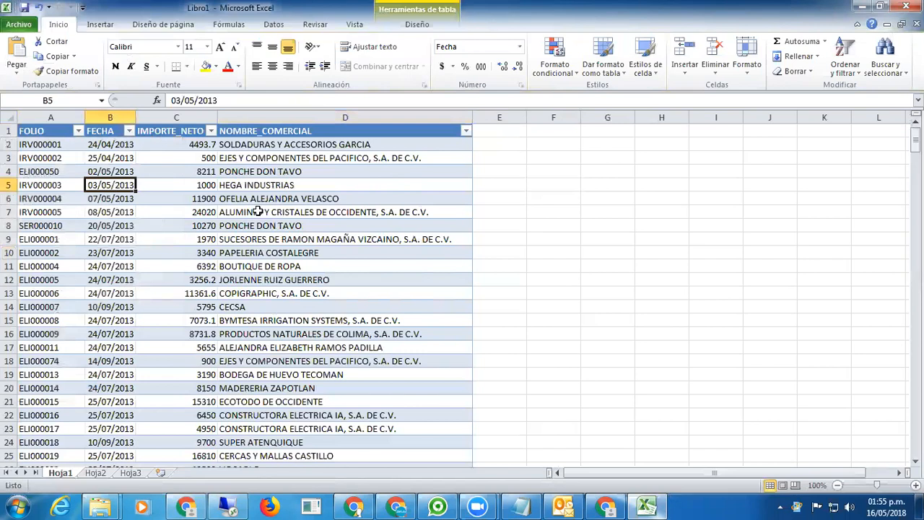
Check the empty Hoja2, then return to Hoja1 and select the FOLIO header cell A1.
left_click(99, 474)
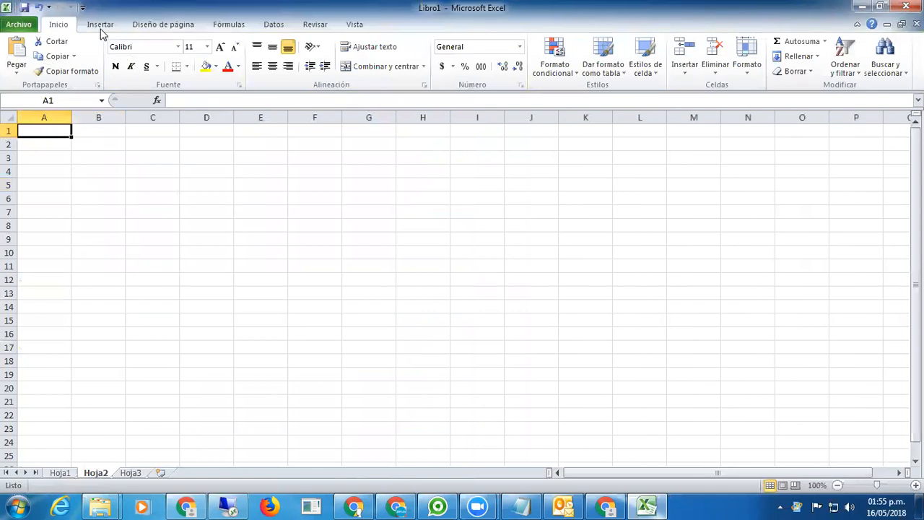
left_click(60, 473)
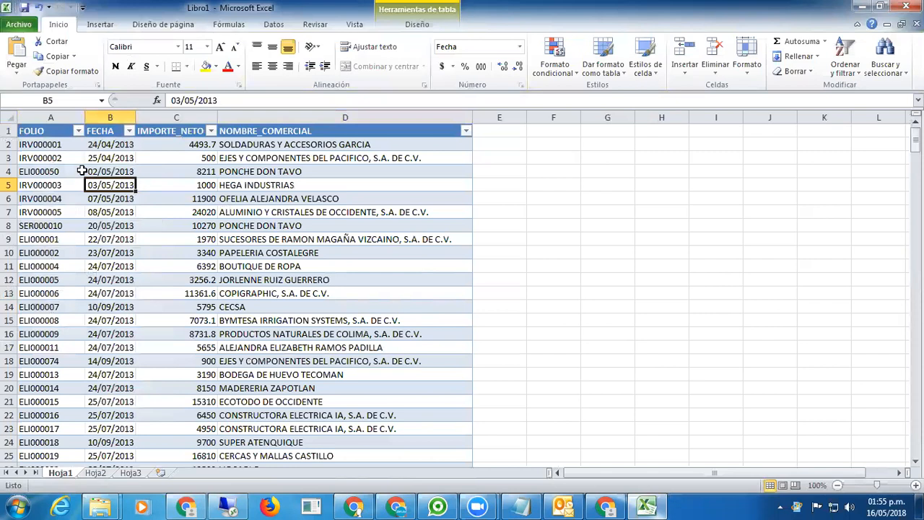
left_click(60, 135)
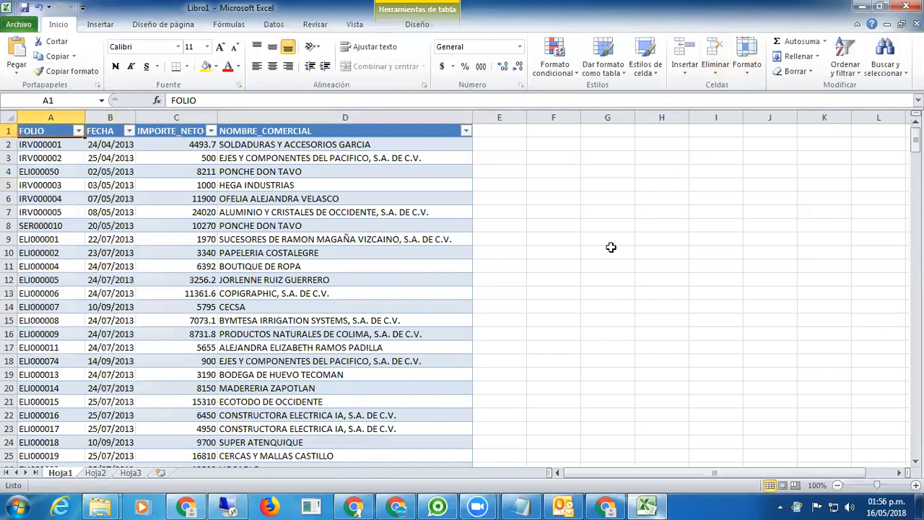
Rename the table CONSULTA_COTIZACIONES on the Design tab, then go to the empty Hoja2.
left_click(419, 24)
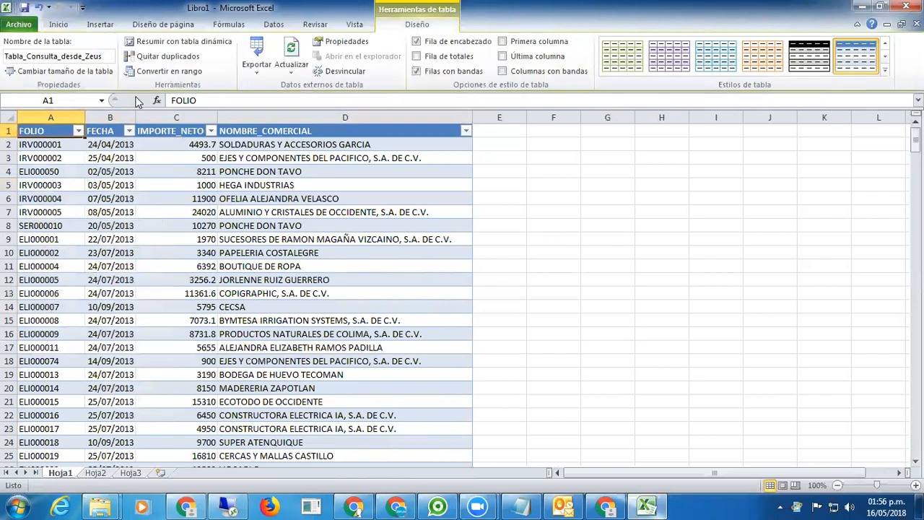
double_click(105, 57)
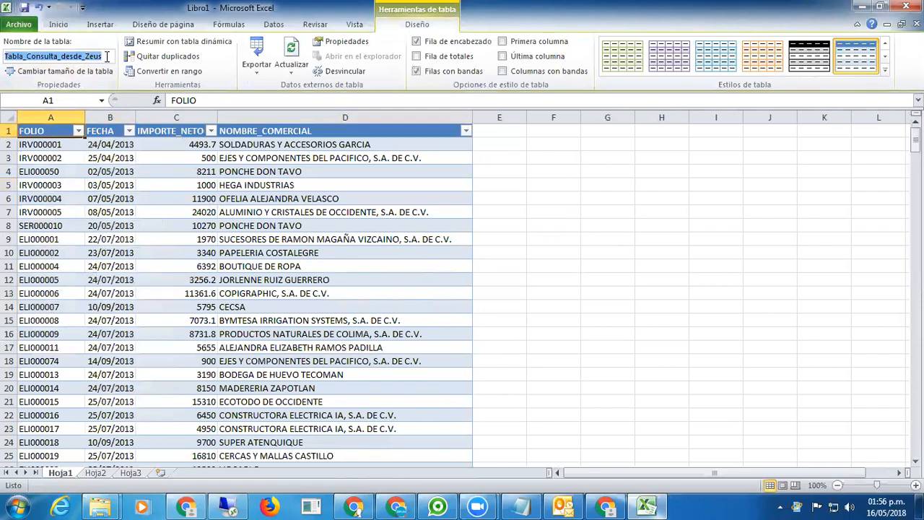
type("CONSULTA_COTIZACIONES")
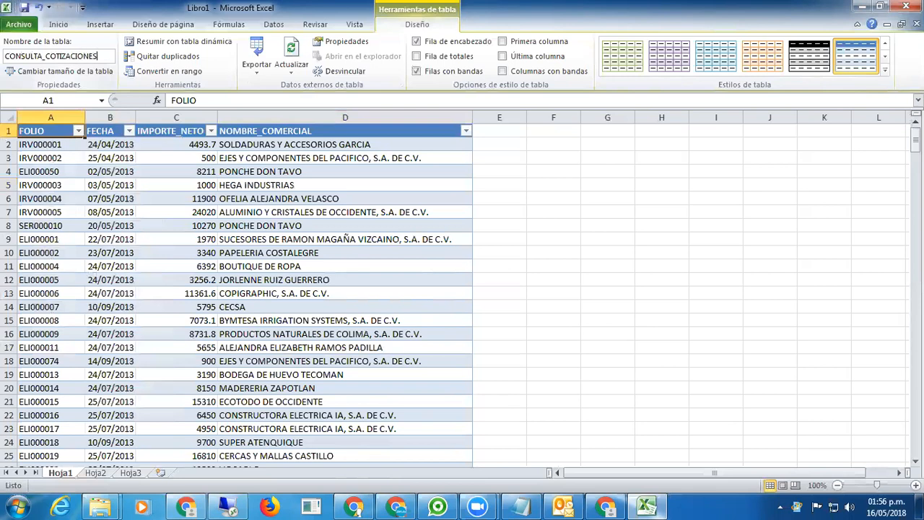
left_click_drag(94, 55, 5, 56)
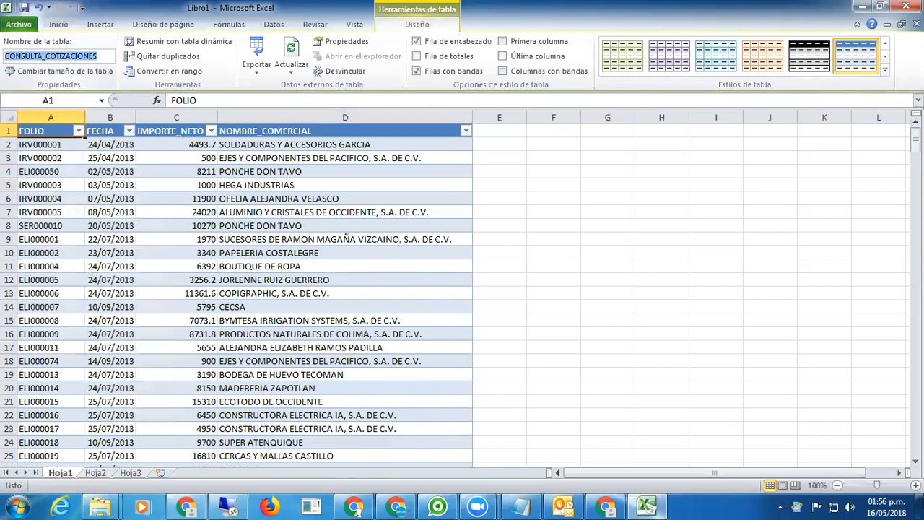
type("Tutorial Cómo Corregir el")
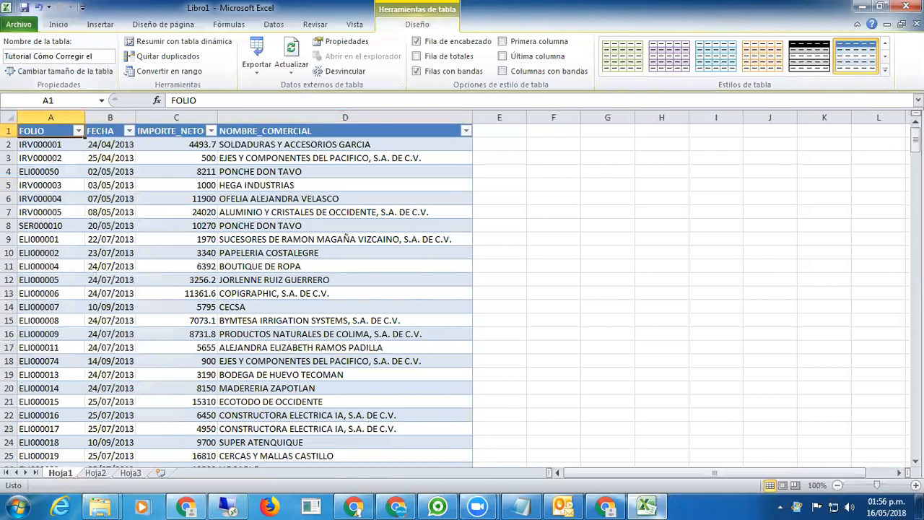
key("BackSpace")
key("BackSpace")
key("BackSpace")
key("BackSpace")
key("BackSpace")
key("BackSpace")
key("BackSpace")
key("BackSpace")
key("BackSpace")
key("BackSpace")
key("BackSpace")
key("BackSpace")
key("BackSpace")
key("BackSpace")
key("BackSpace")
key("BackSpace")
key("BackSpace")
key("BackSpace")
key("BackSpace")
key("BackSpace")
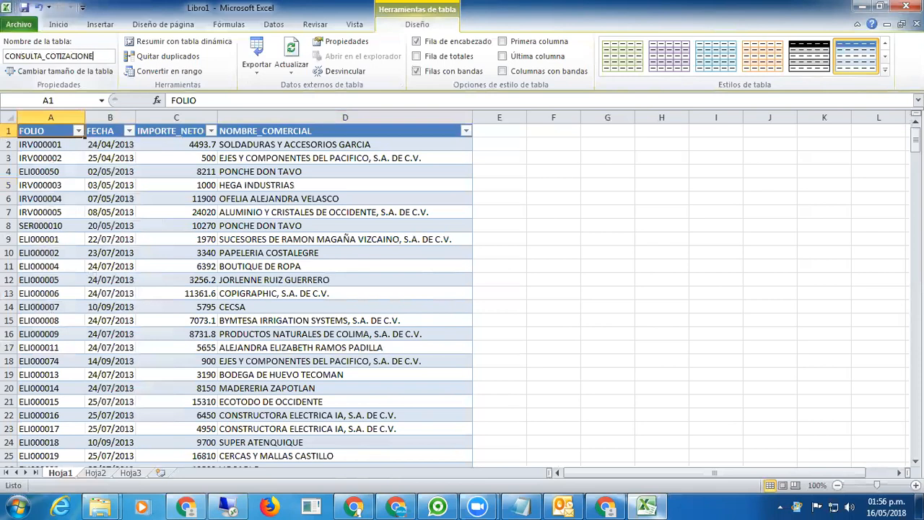
left_click_drag(95, 56, 4, 55)
key("ctrl+c")
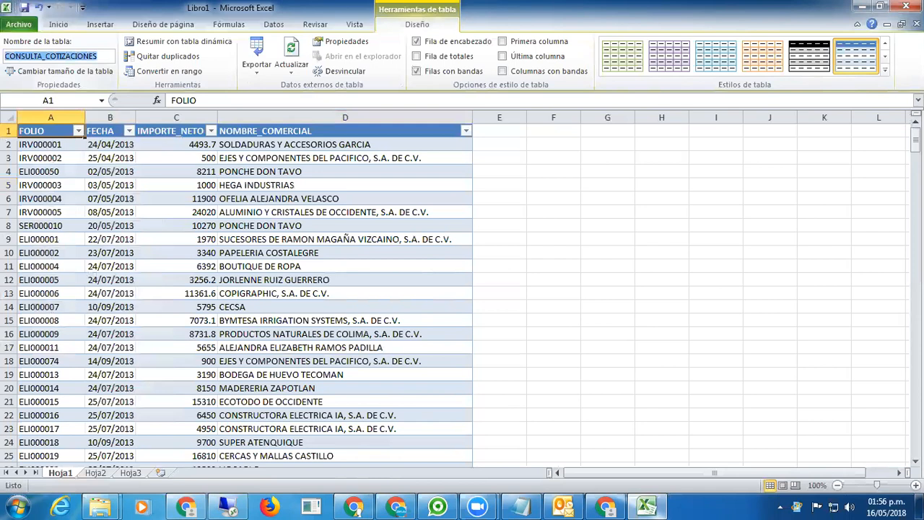
left_click(107, 56)
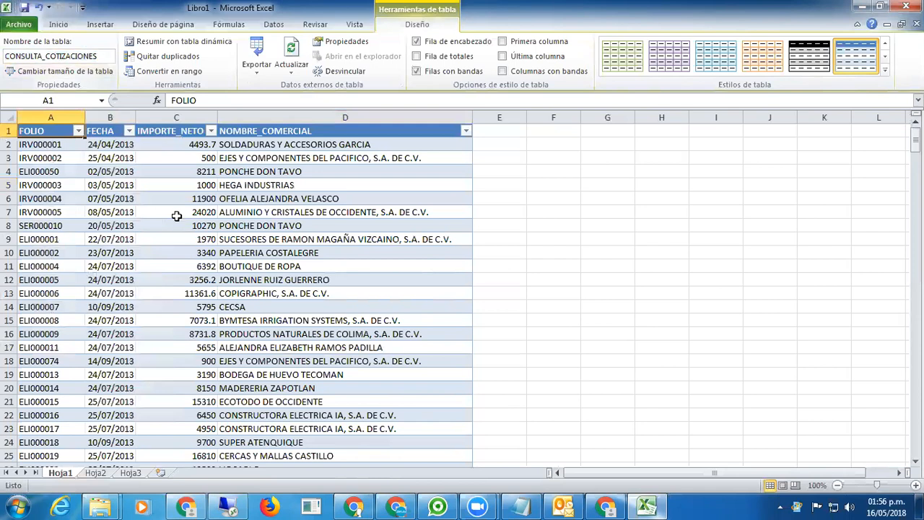
left_click(96, 473)
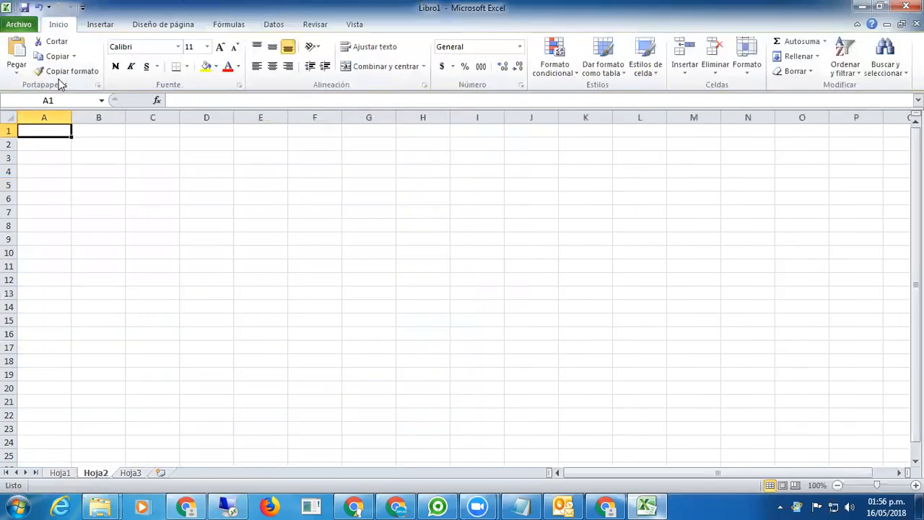
Create an empty pivot table on Hoja2 using CONSULTA_COTIZACIONES as its source.
left_click(100, 24)
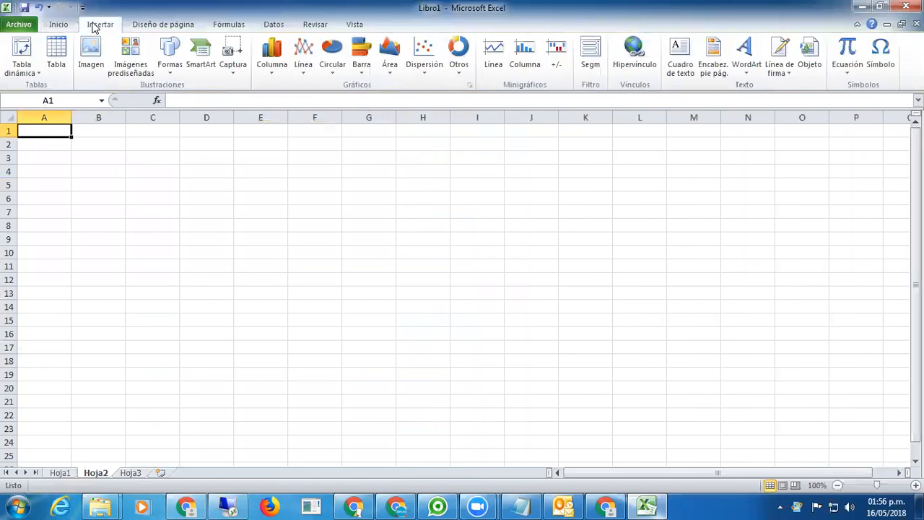
left_click(21, 68)
left_click(43, 88)
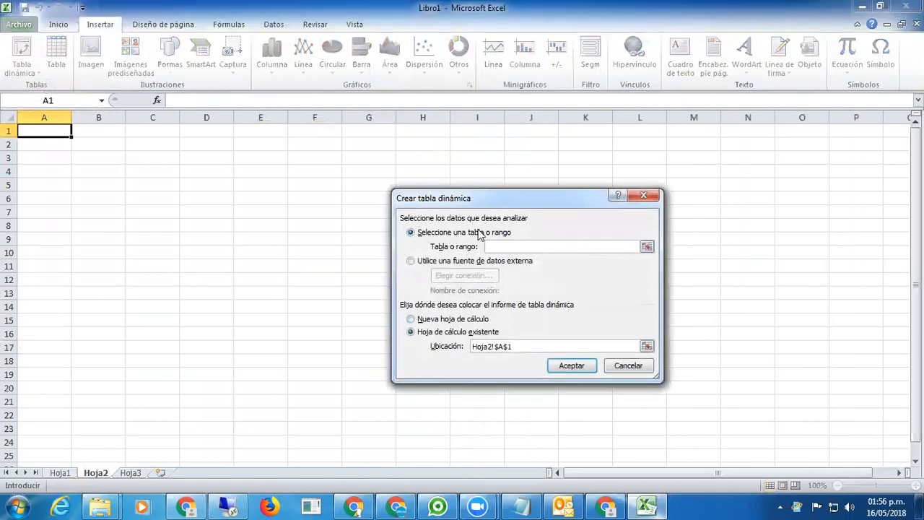
key("ctrl+v")
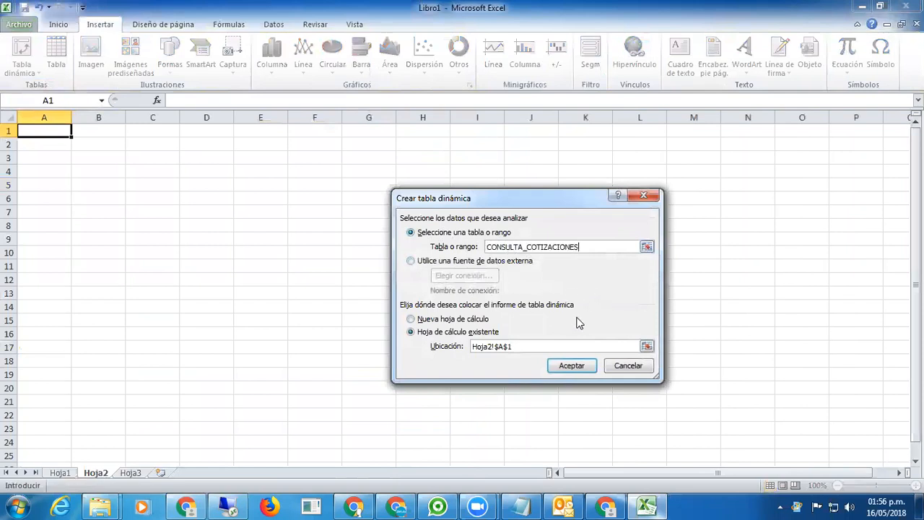
left_click(569, 365)
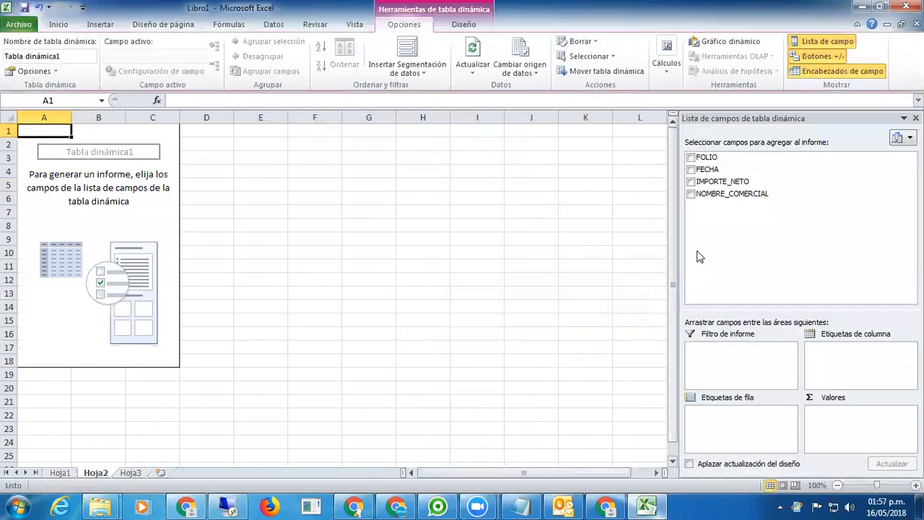
left_click(96, 186)
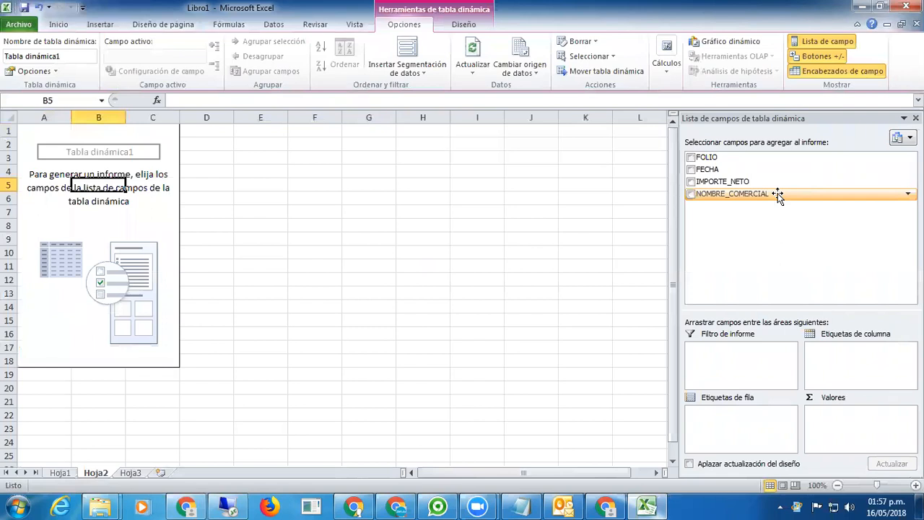
Put NOMBRE_COMERCIAL and FECHA in row labels and count FOLIO in Values.
left_click_drag(777, 195, 744, 414)
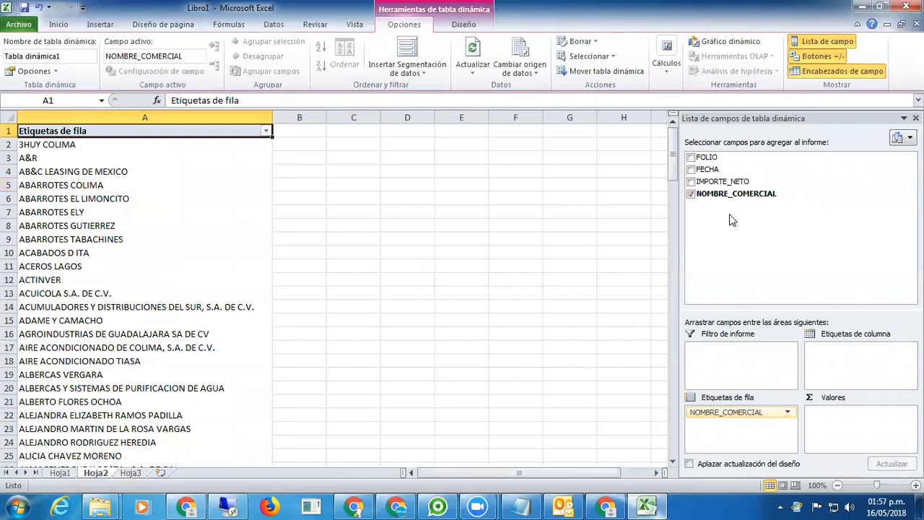
left_click_drag(704, 172, 746, 428)
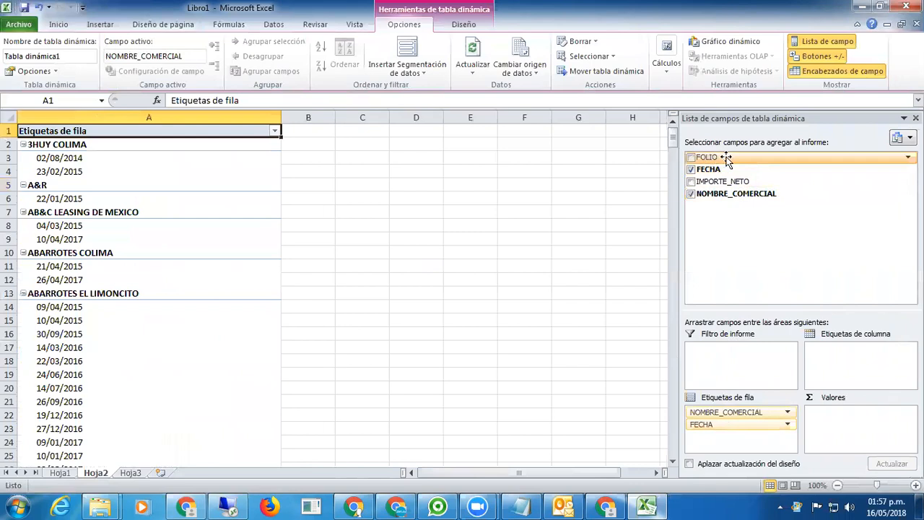
left_click_drag(727, 159, 856, 419)
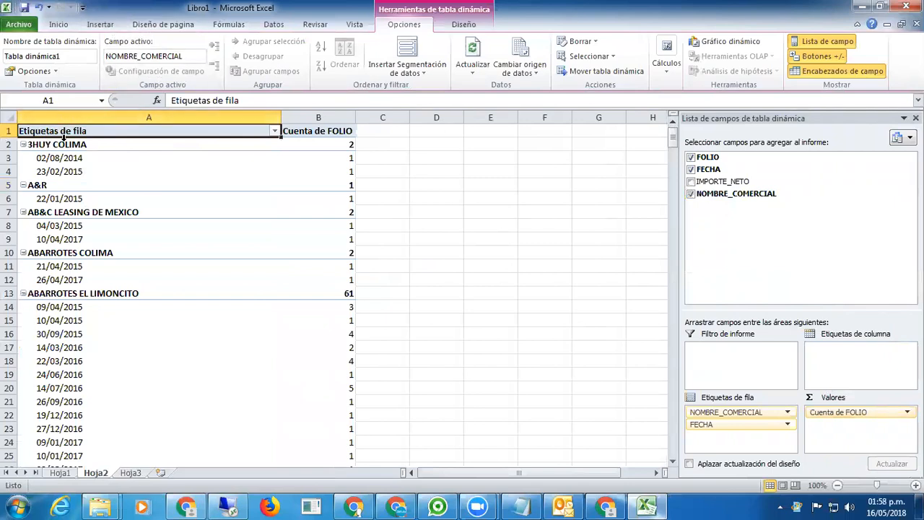
Hide subtotals, show grand totals for columns only, and switch the pivot to tabular layout.
left_click(463, 25)
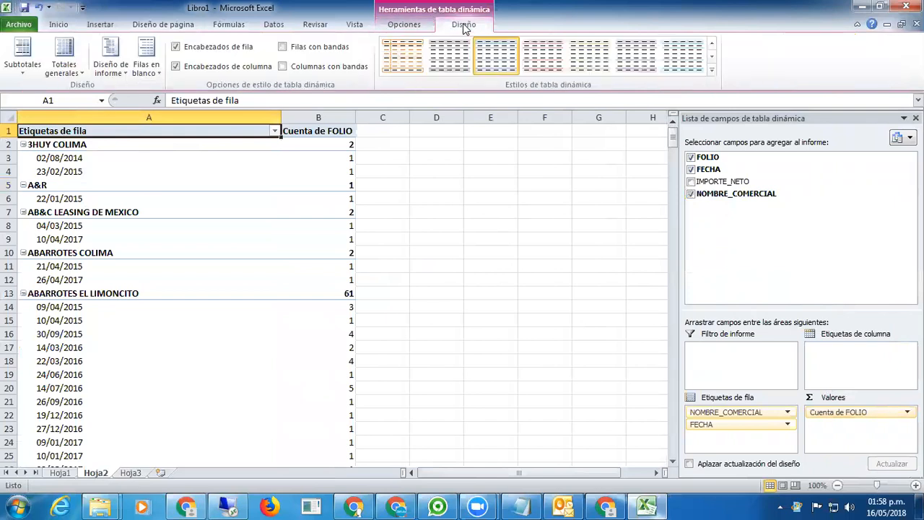
left_click(22, 65)
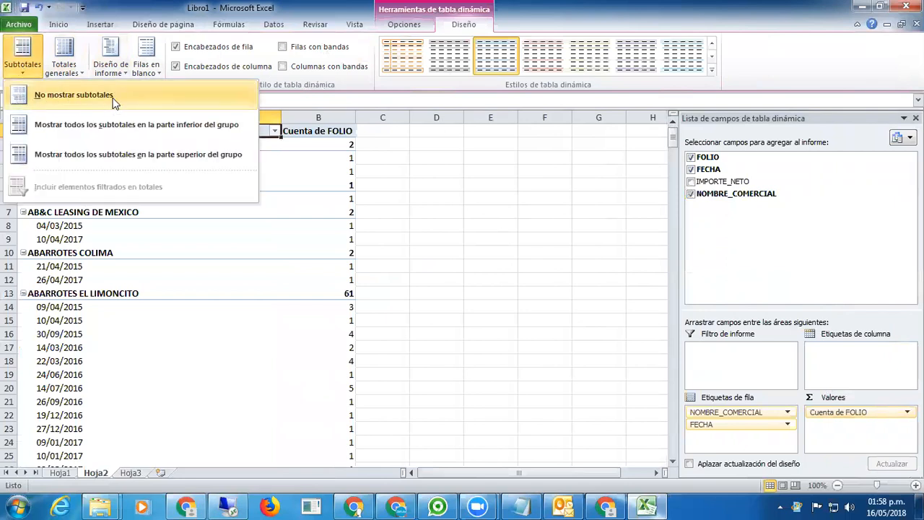
left_click(114, 102)
left_click(63, 73)
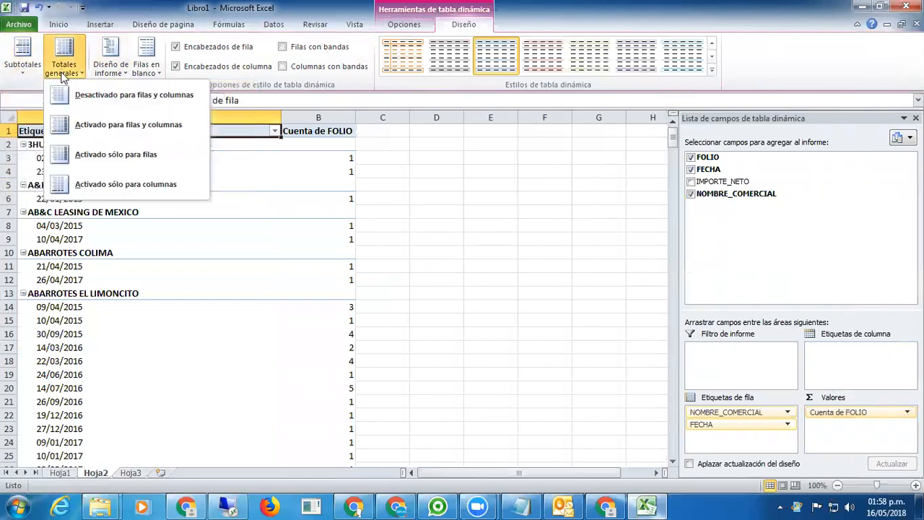
left_click(173, 185)
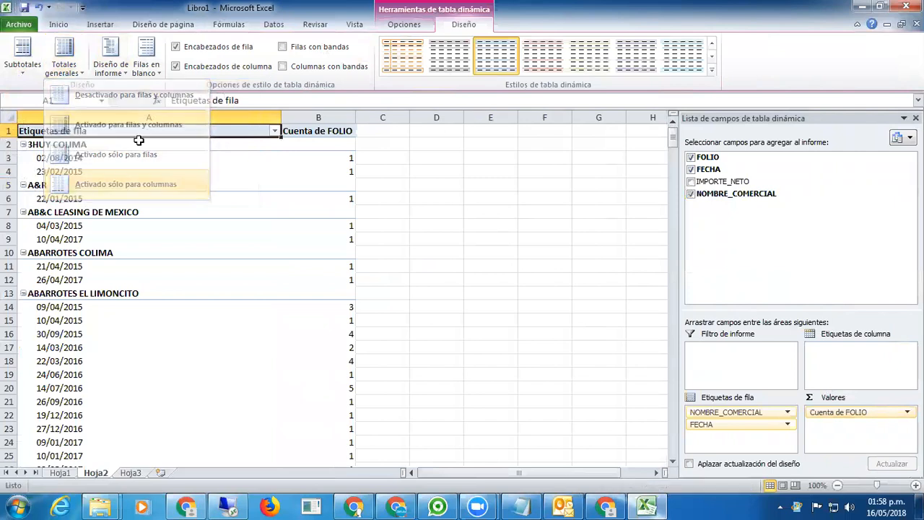
left_click(108, 72)
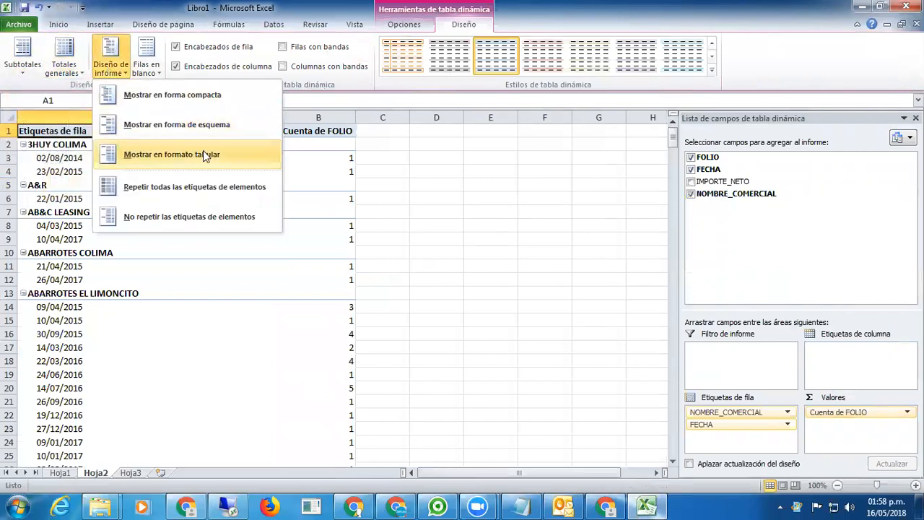
left_click(203, 150)
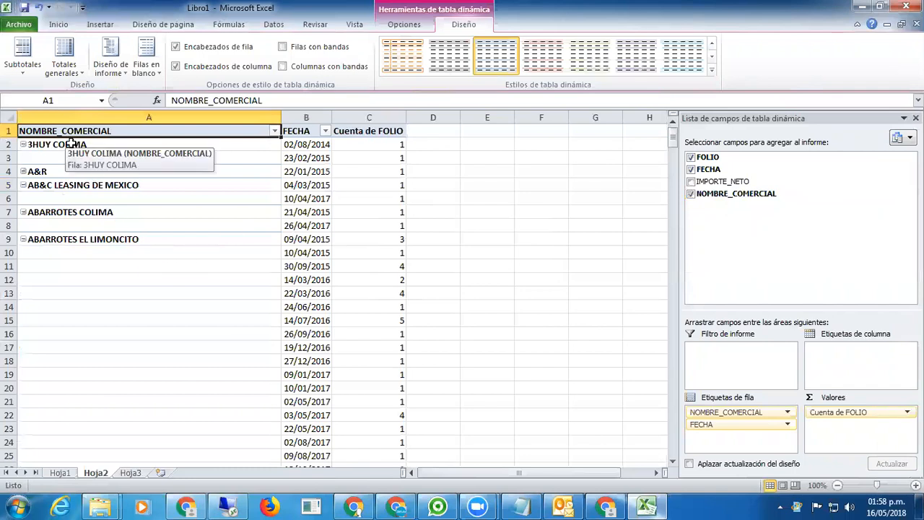
left_click(74, 240)
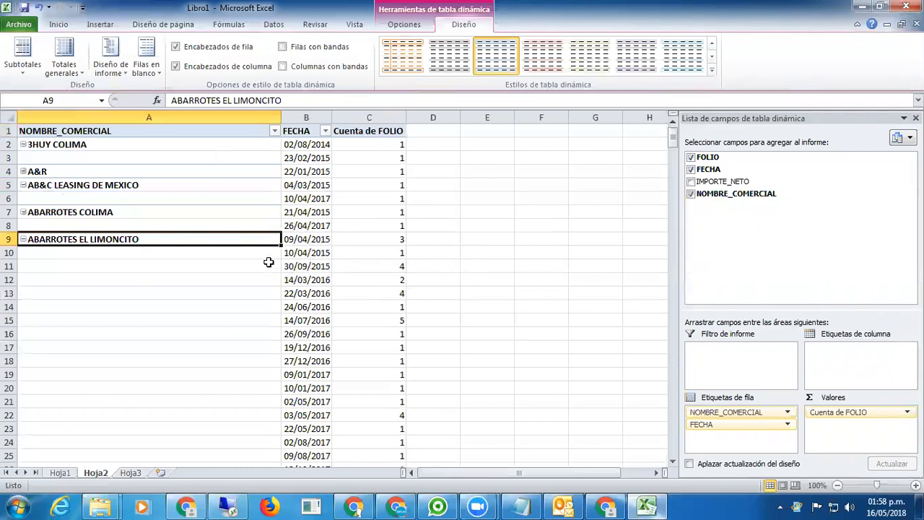
Insert a clustered column pivot chart from the pivot table.
left_click(100, 25)
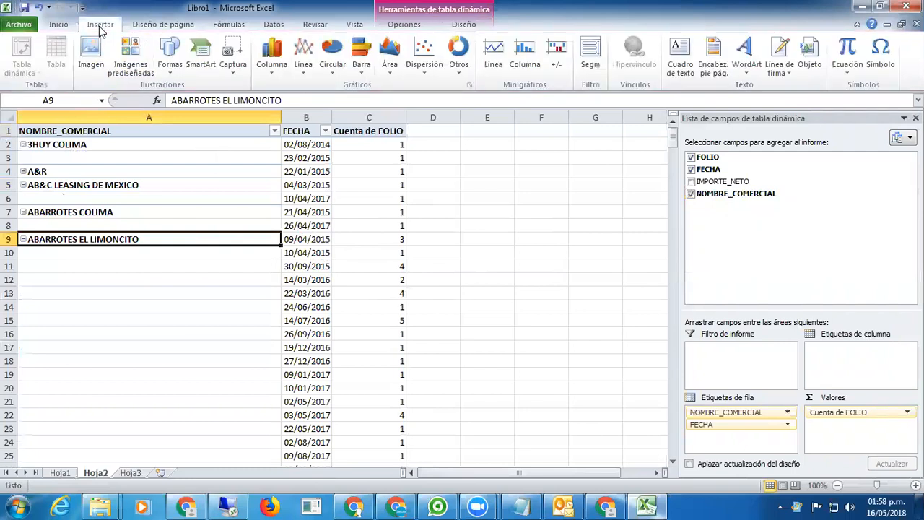
left_click(275, 76)
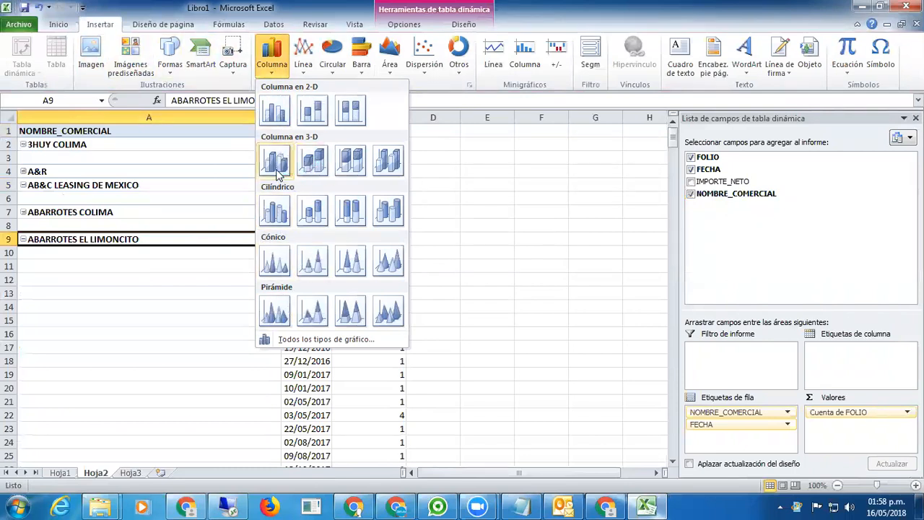
left_click(275, 113)
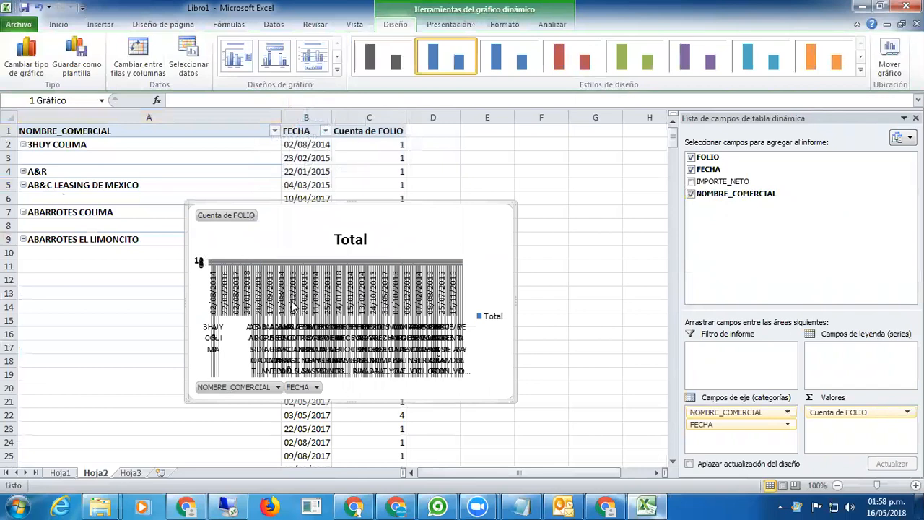
Collapse the entire NOMBRE_COMERCIAL field so each client shows as one row.
right_click(25, 147)
left_click(24, 147)
right_click(24, 147)
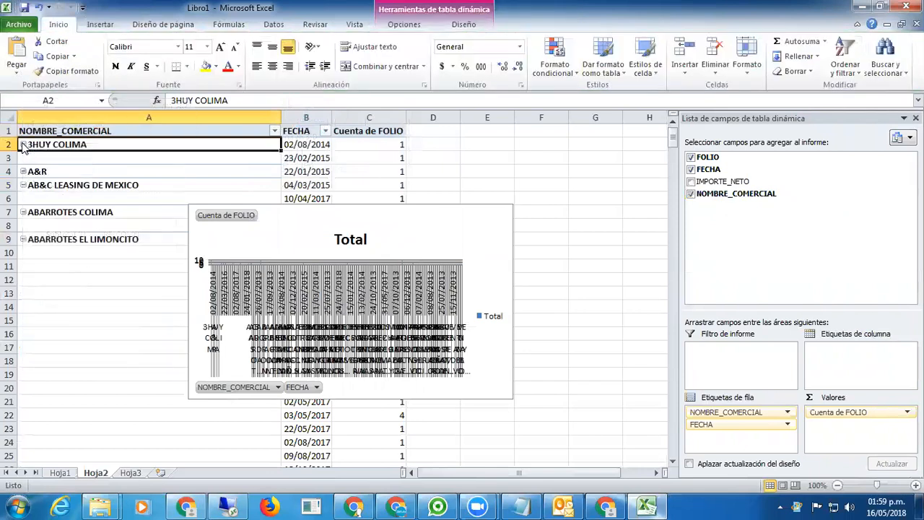
mouse_move(93, 254)
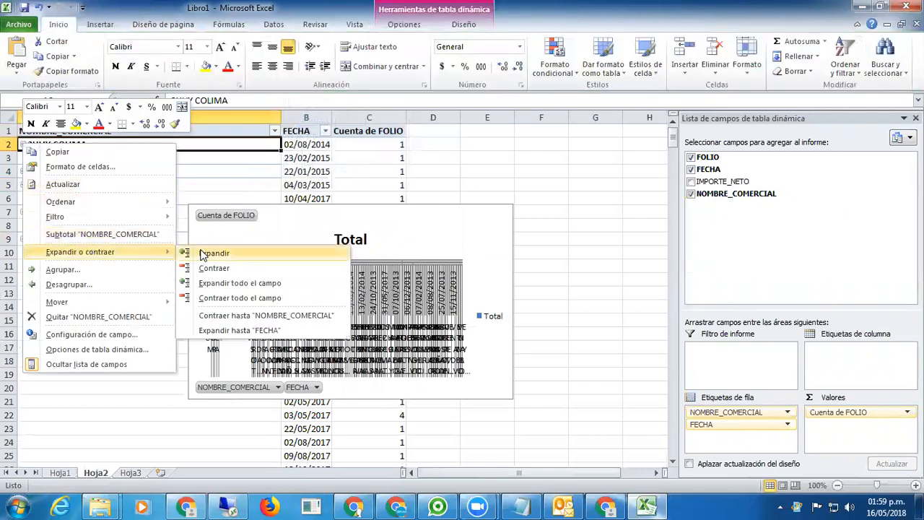
left_click(241, 298)
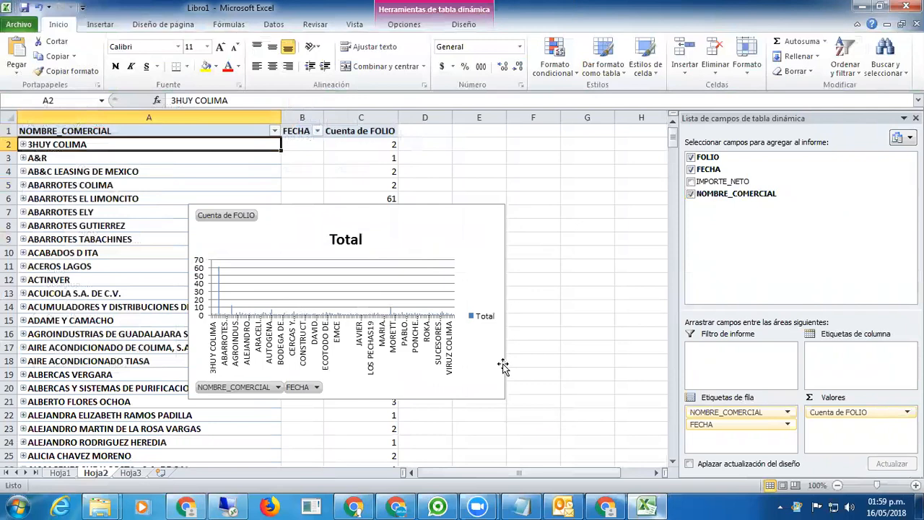
left_click(466, 212)
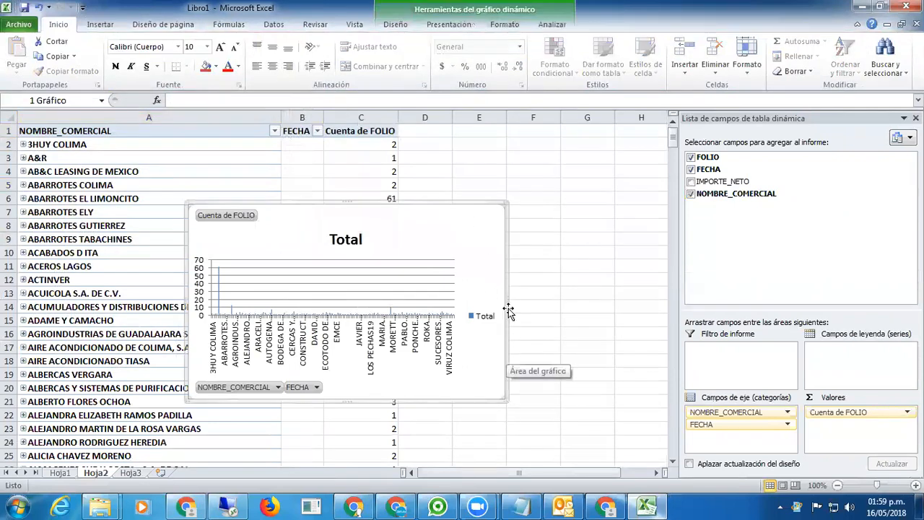
Widen the pivot chart and filter clients to ABARROTES EL LIMONCITO, showing 61 folios.
left_click_drag(510, 303, 628, 298)
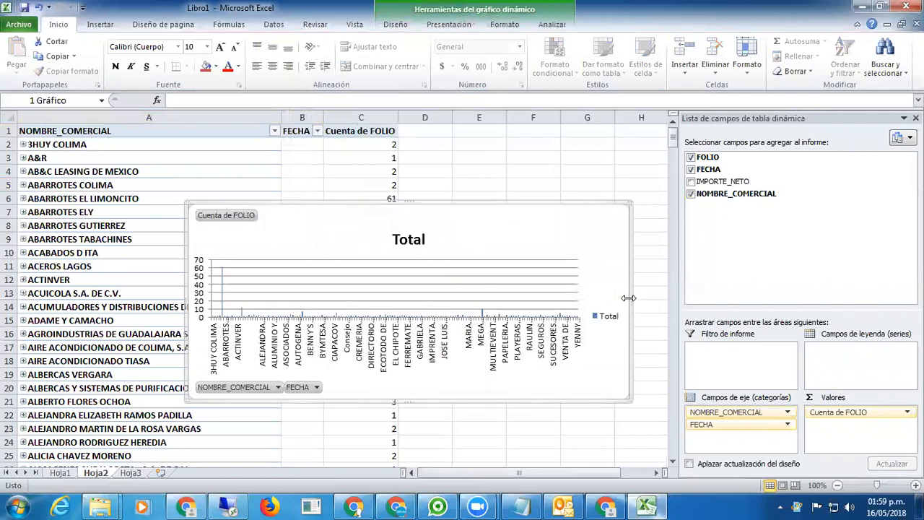
mouse_move(270, 318)
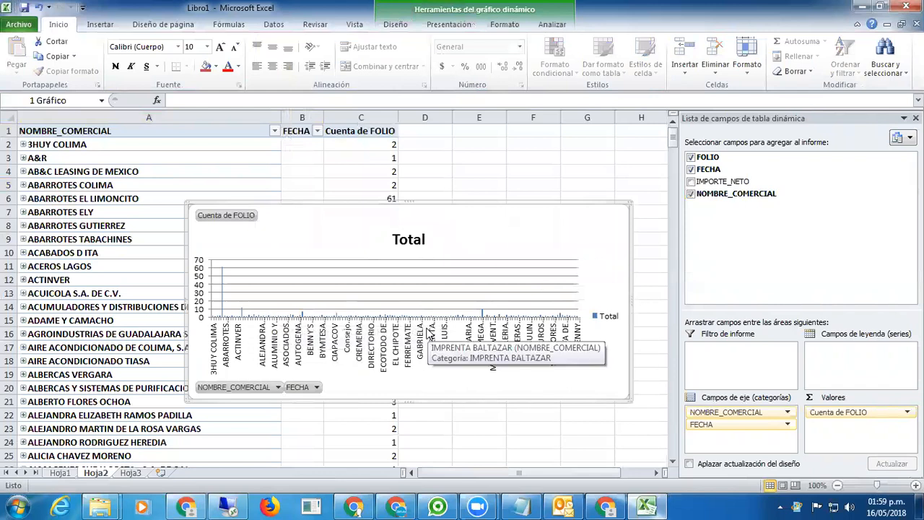
left_click(276, 388)
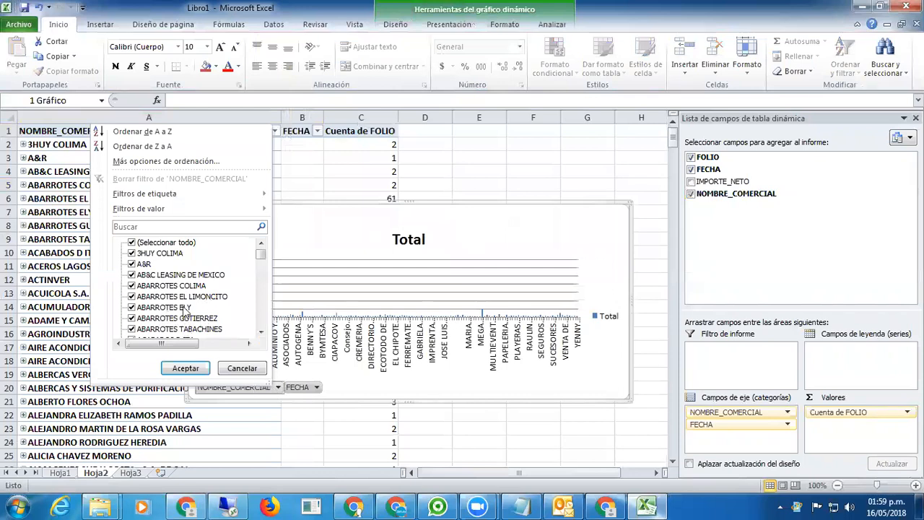
left_click(132, 242)
left_click(132, 297)
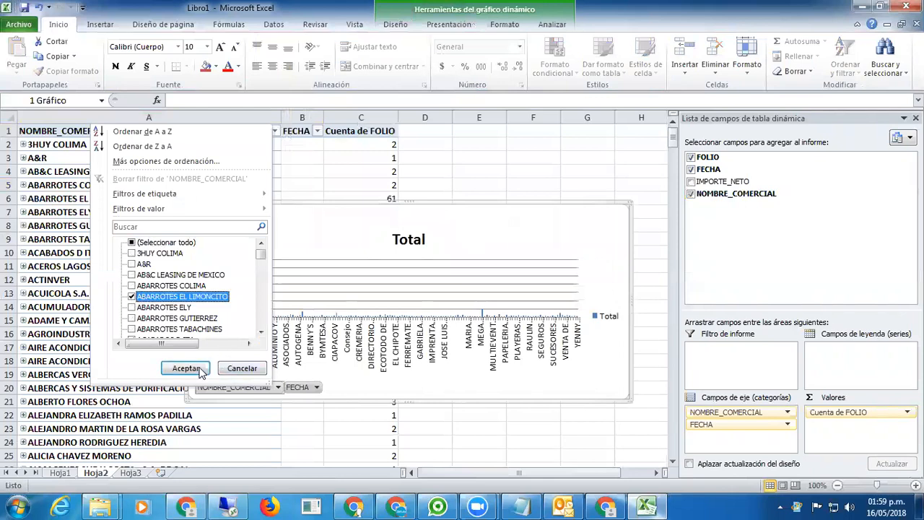
left_click(185, 369)
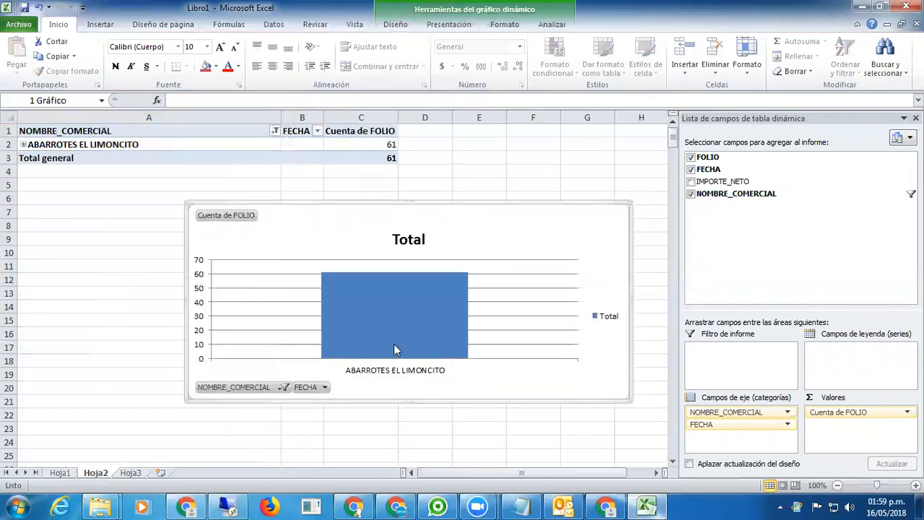
mouse_move(383, 324)
Return to Hoja1 and scroll through the unfiltered CONSULTA_COTIZACIONES source table.
left_click(60, 472)
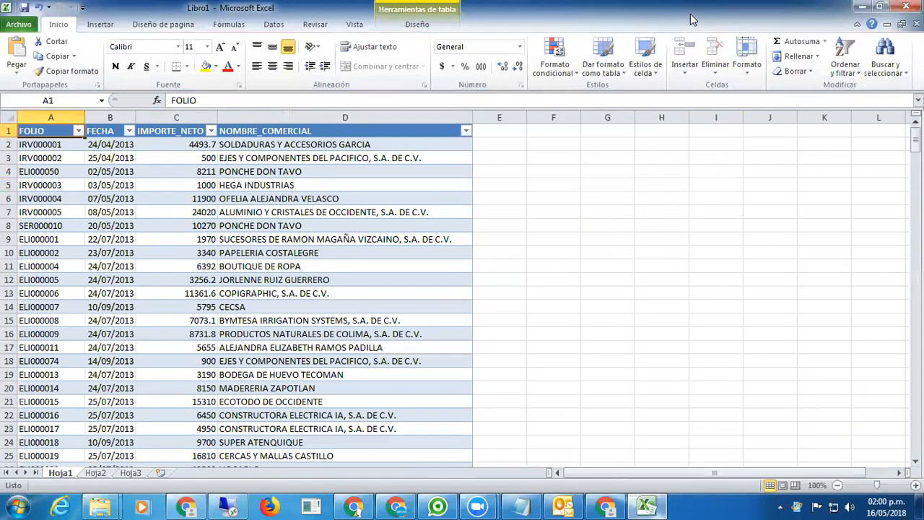
scroll(553, 267, "down", 4)
scroll(552, 267, "up", 4)
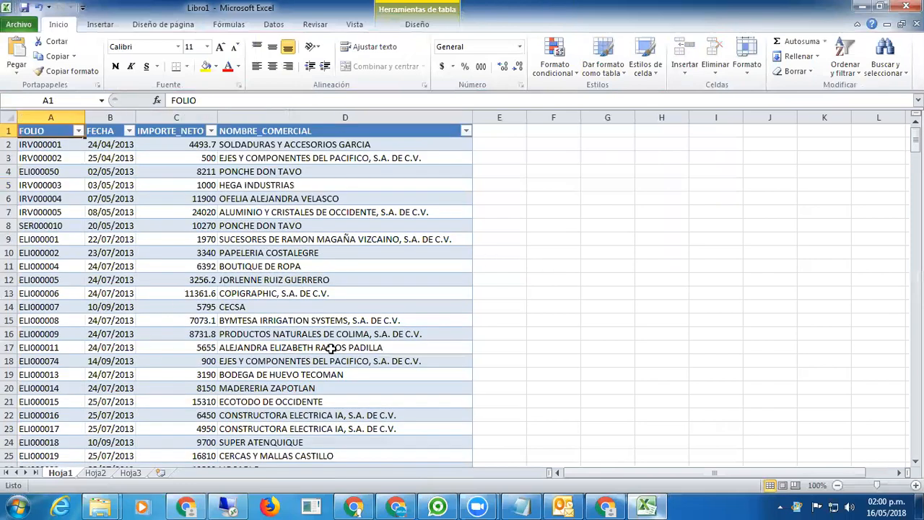